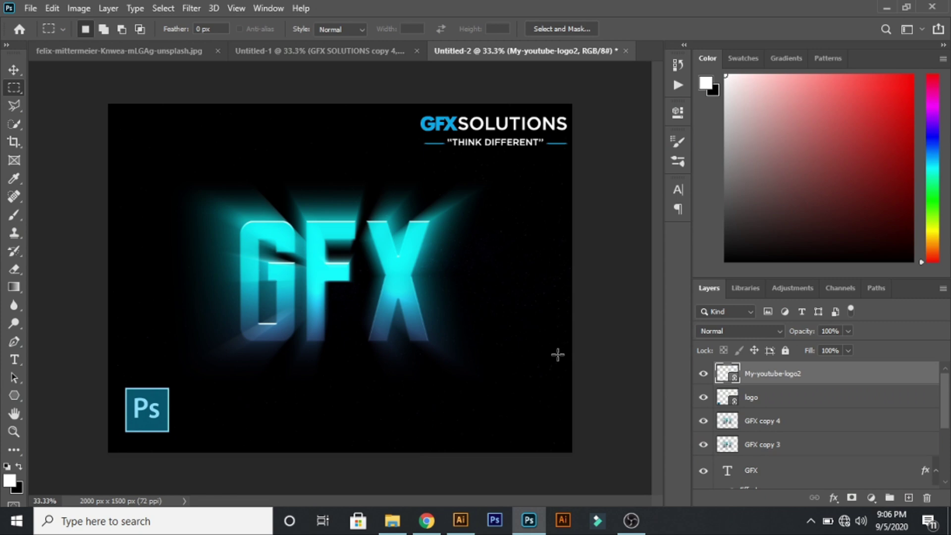
# - Check what the My-youtube-logo2 and GFX copy 4 layers contribute to the finished design, leaving GFX copy 4 hidden
pyautogui.click(703, 374)
pyautogui.click(703, 374)
pyautogui.click(703, 420)
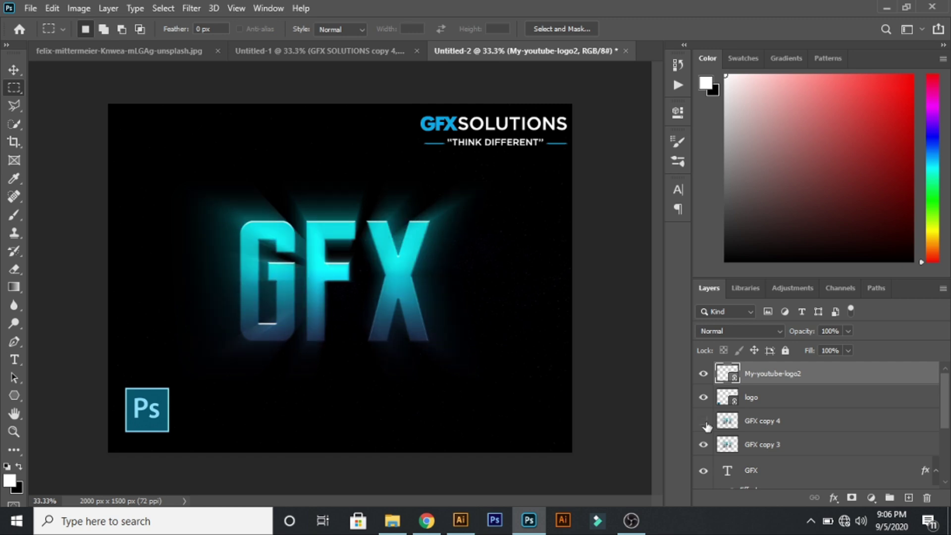
pyautogui.click(703, 420)
pyautogui.click(704, 420)
# - Examine the contribution of the background photo, Levels 1 and GFX text layers, and inspect the glowing lettering up close
pyautogui.moveTo(946, 398); pyautogui.dragTo(947, 436)
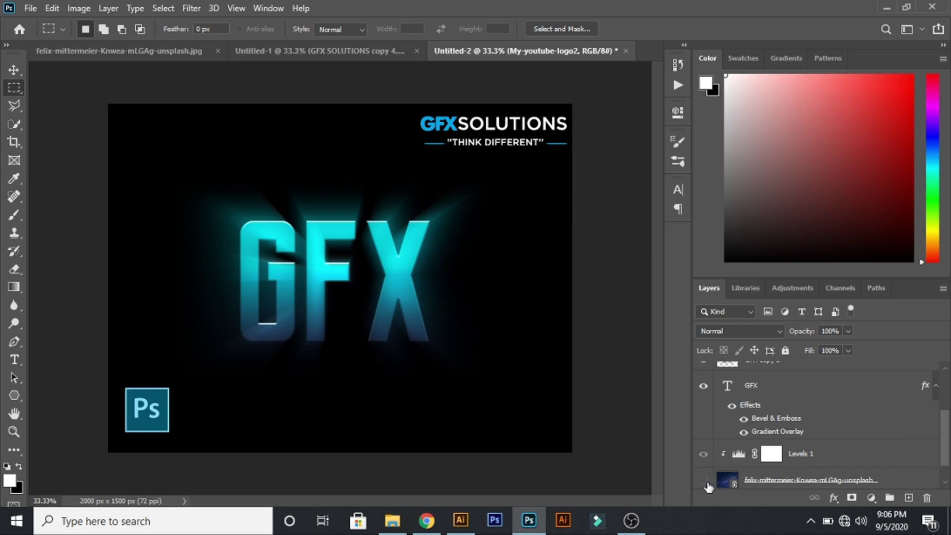
pyautogui.click(704, 454)
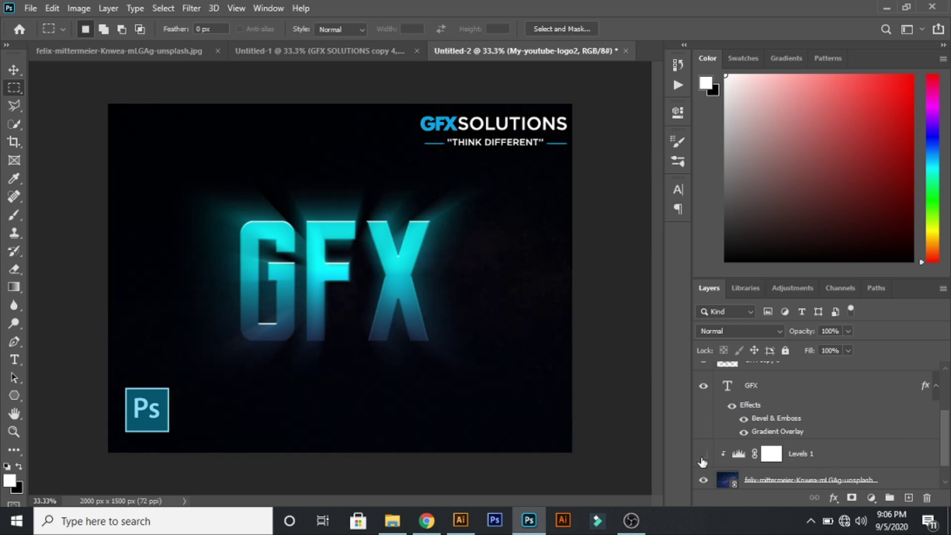
pyautogui.click(704, 386)
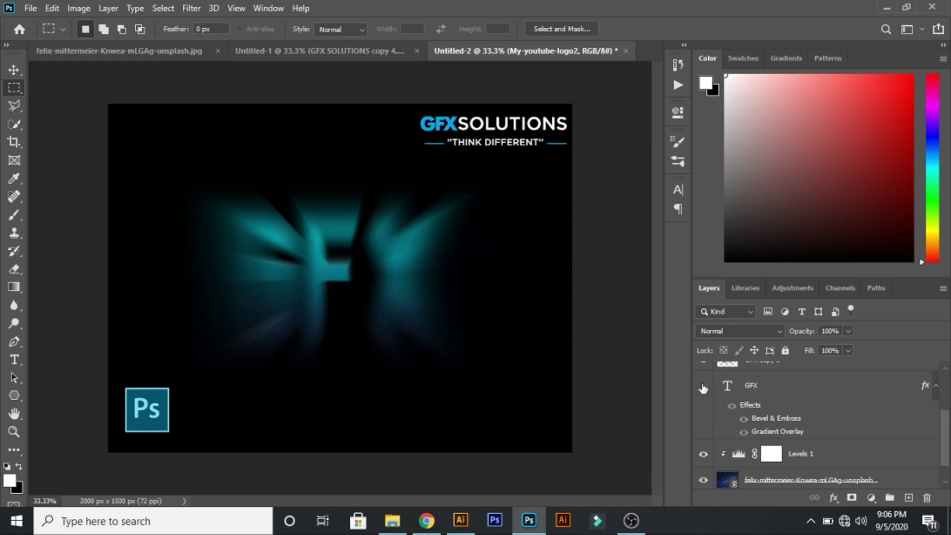
pyautogui.click(703, 387)
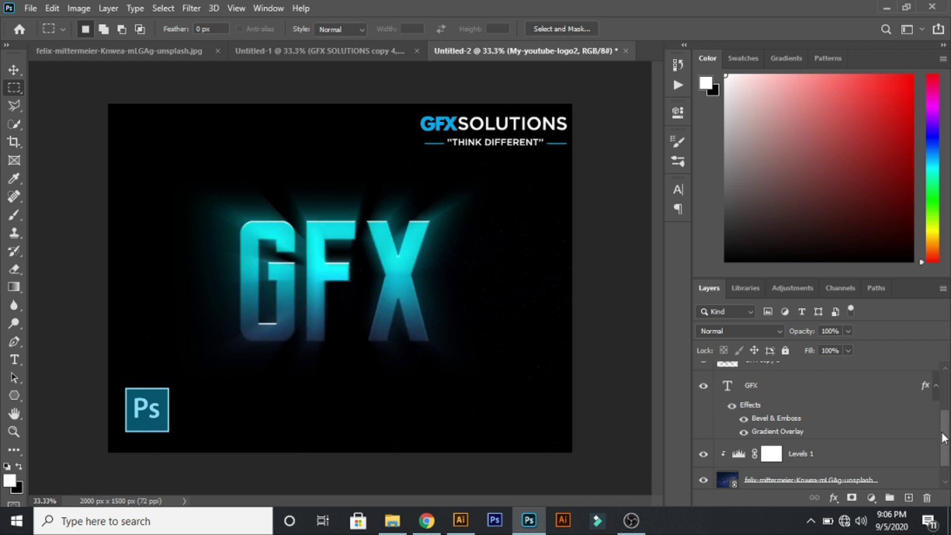
pyautogui.moveTo(943, 437); pyautogui.dragTo(941, 384)
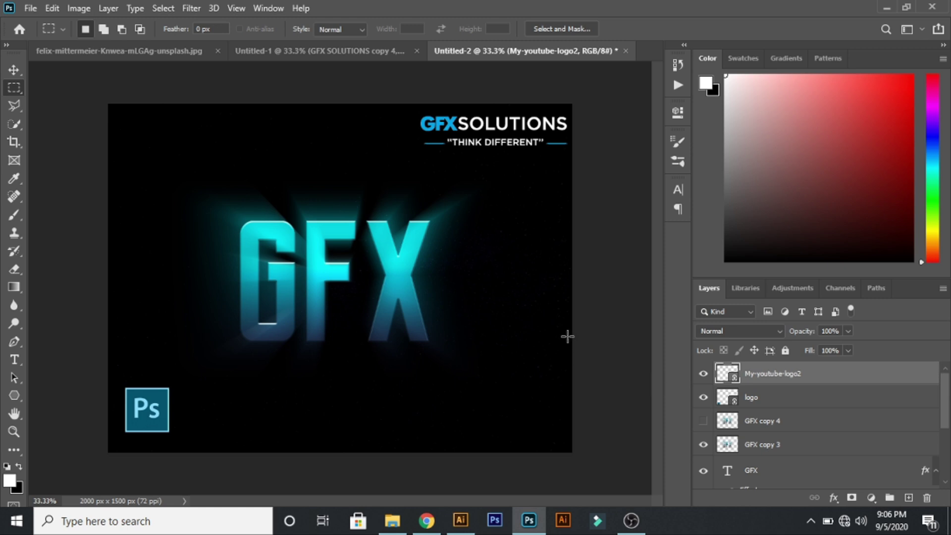
pyautogui.hotkey('ctrl', '+')
pyautogui.hotkey('ctrl', '+')
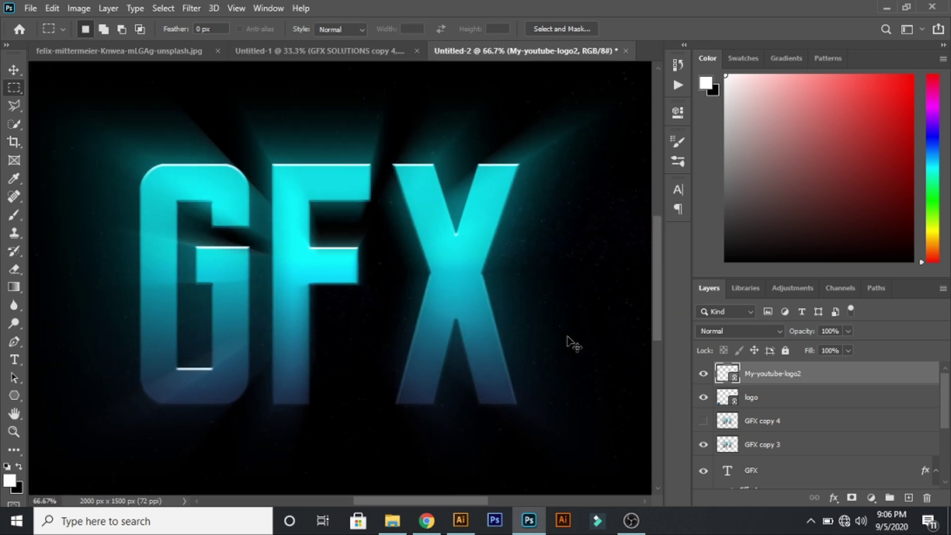
pyautogui.hotkey('ctrl', '-')
pyautogui.hotkey('ctrl', '-')
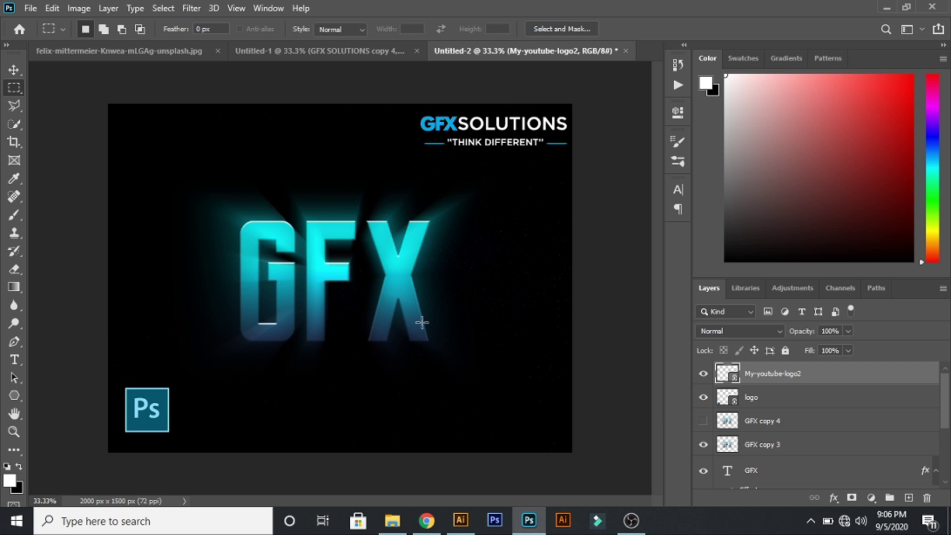
# - Set up a new document 3000 pixels wide and 2000 pixels high at 200 pixels/inch, in 8 bit RGB Color
pyautogui.click(34, 8)
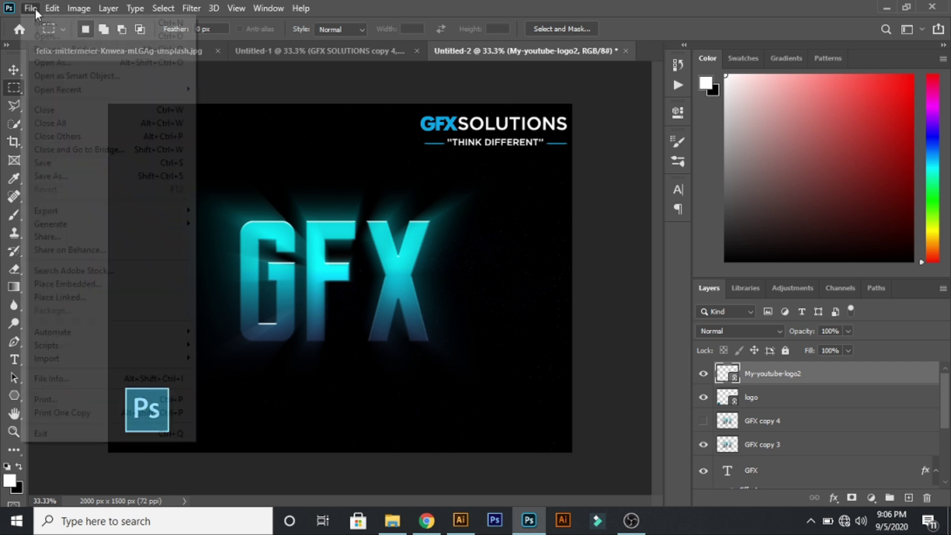
pyautogui.click(46, 23)
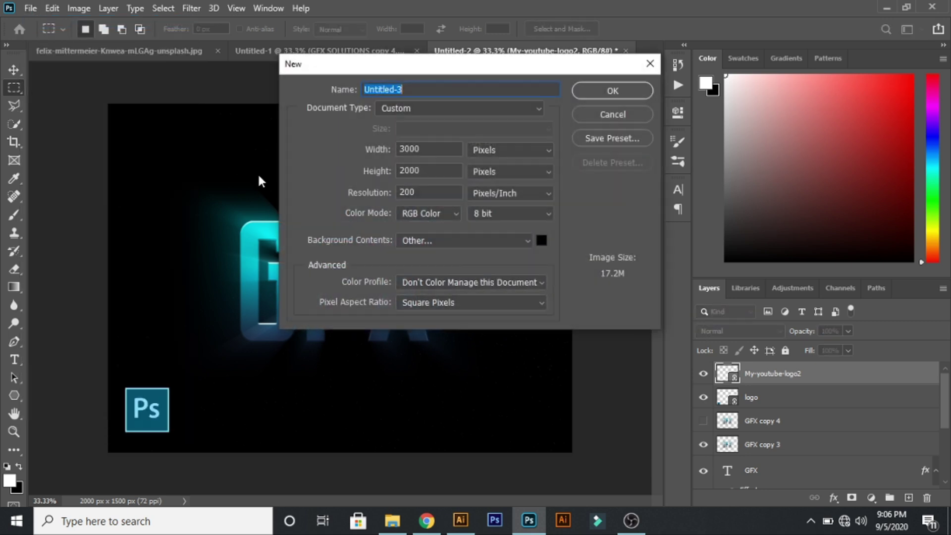
pyautogui.click(422, 148)
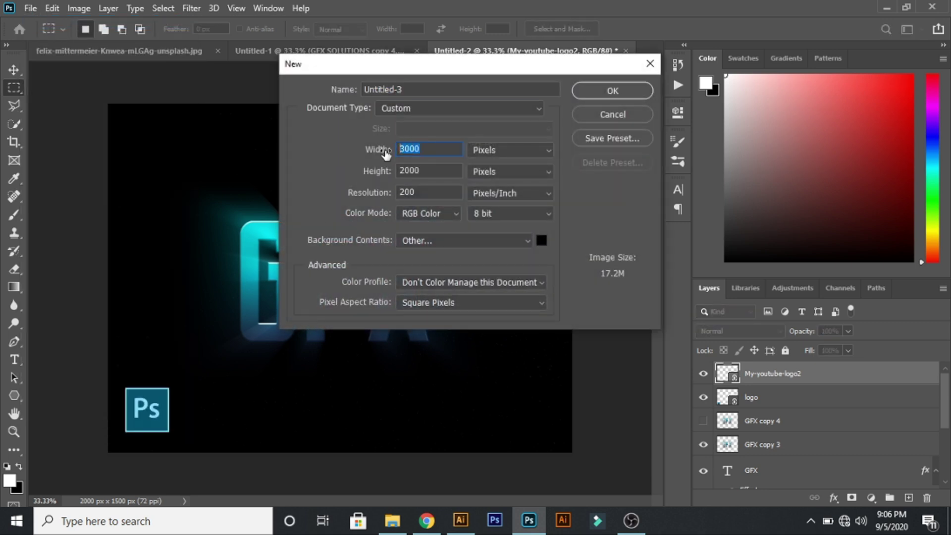
pyautogui.click(432, 172)
pyautogui.moveTo(432, 173); pyautogui.dragTo(399, 191)
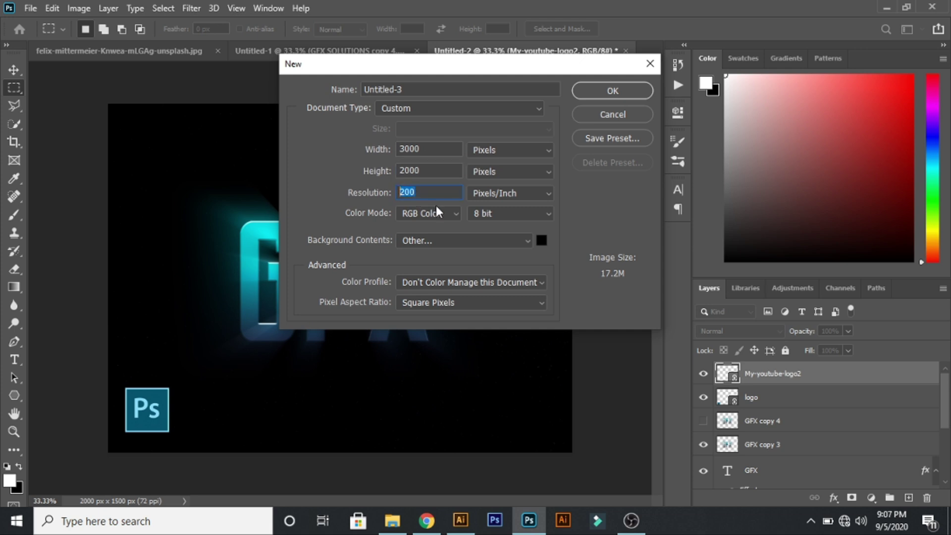
pyautogui.click(448, 214)
pyautogui.click(438, 251)
pyautogui.click(537, 151)
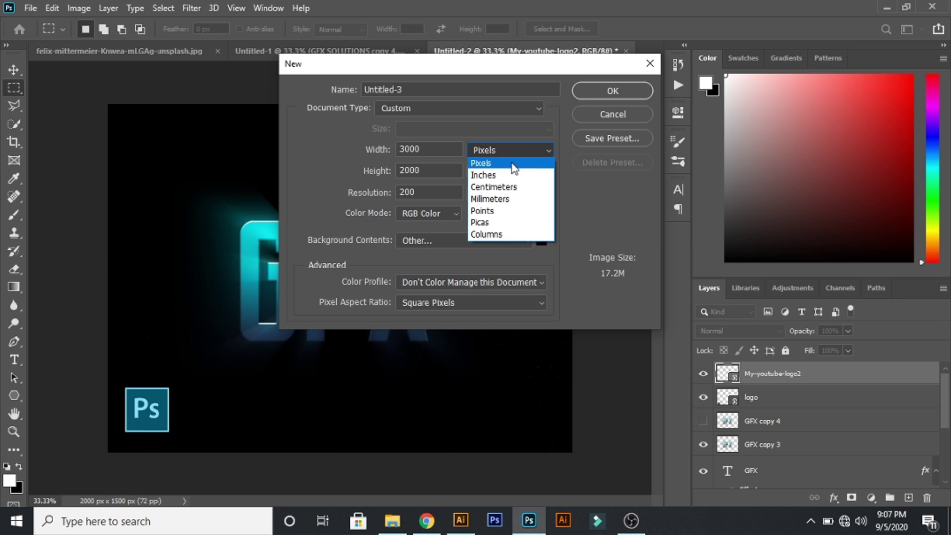
pyautogui.click(513, 167)
pyautogui.click(548, 213)
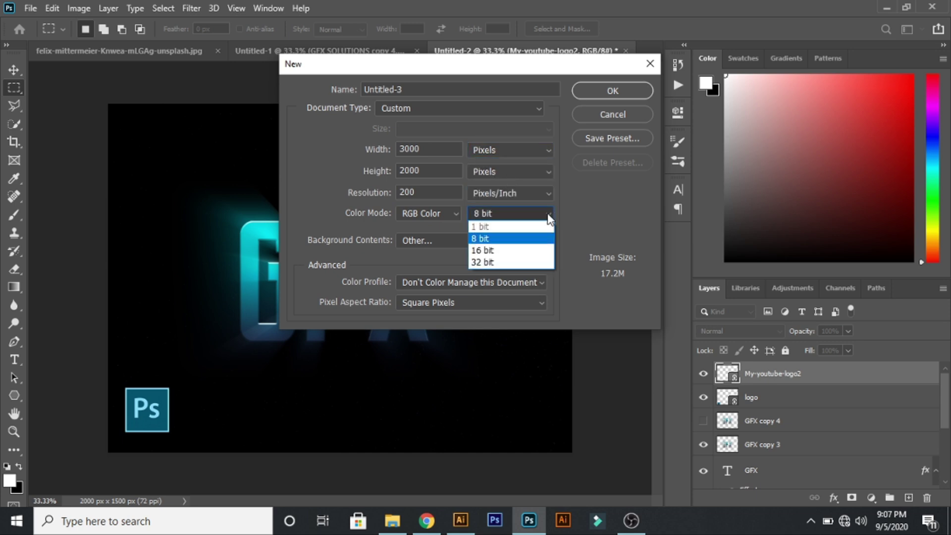
pyautogui.click(488, 236)
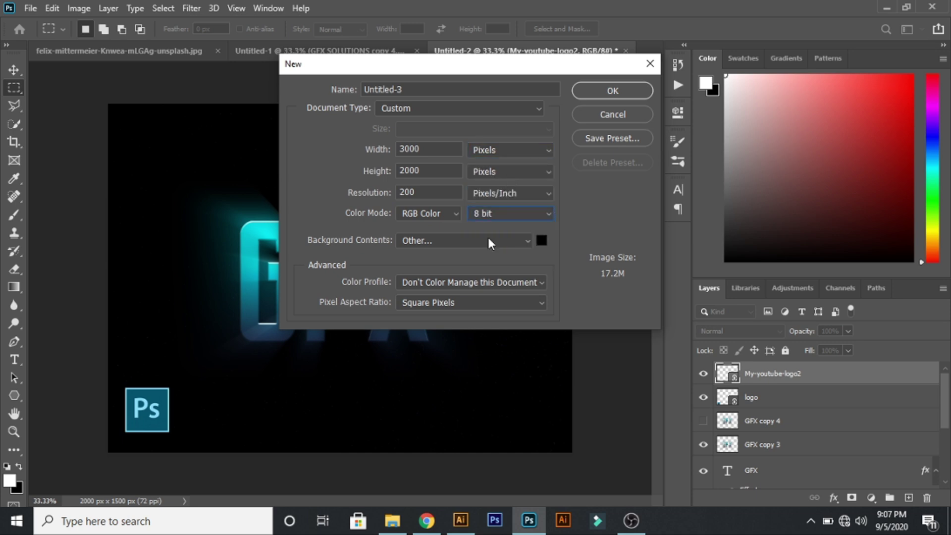
# - Use black (000000) as the new document's background colour and create the document
pyautogui.click(542, 241)
pyautogui.moveTo(376, 201); pyautogui.dragTo(261, 278)
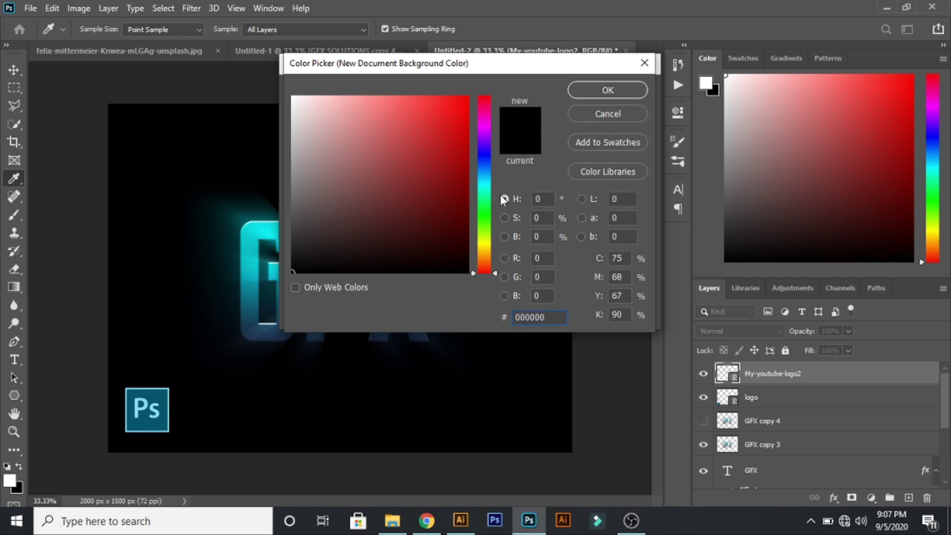
pyautogui.click(610, 94)
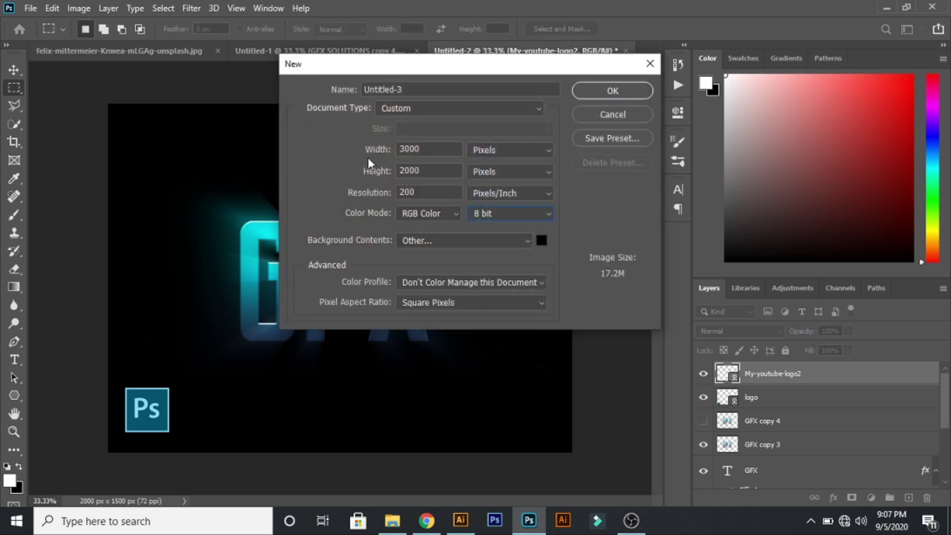
pyautogui.click(639, 92)
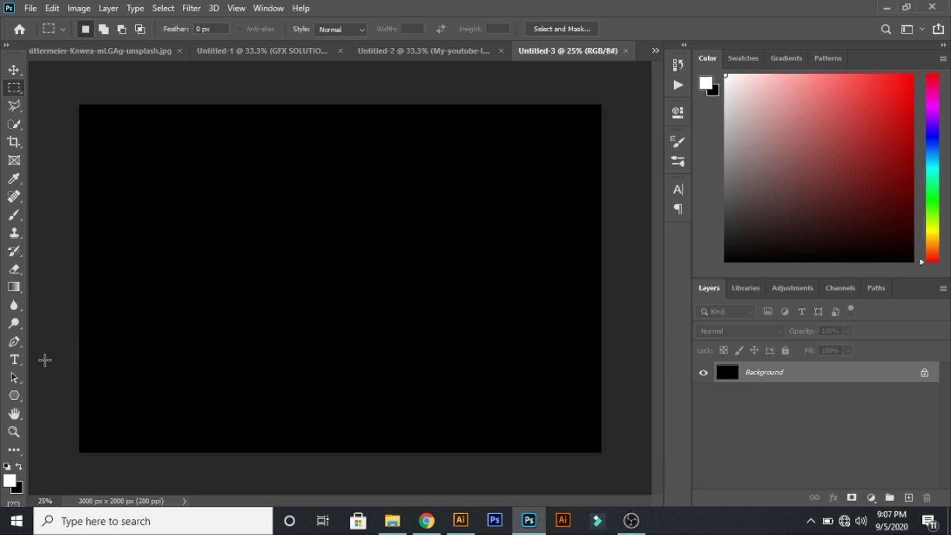
# - Add the text "GFX" in white Reckoner Bold, Condensed Bold, 90 pt, on the black canvas
pyautogui.click(15, 360)
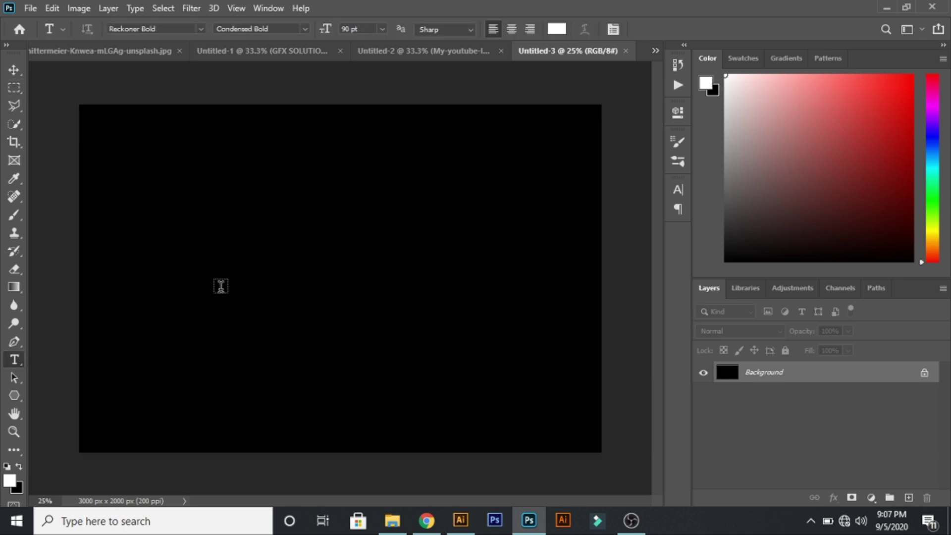
pyautogui.click(180, 33)
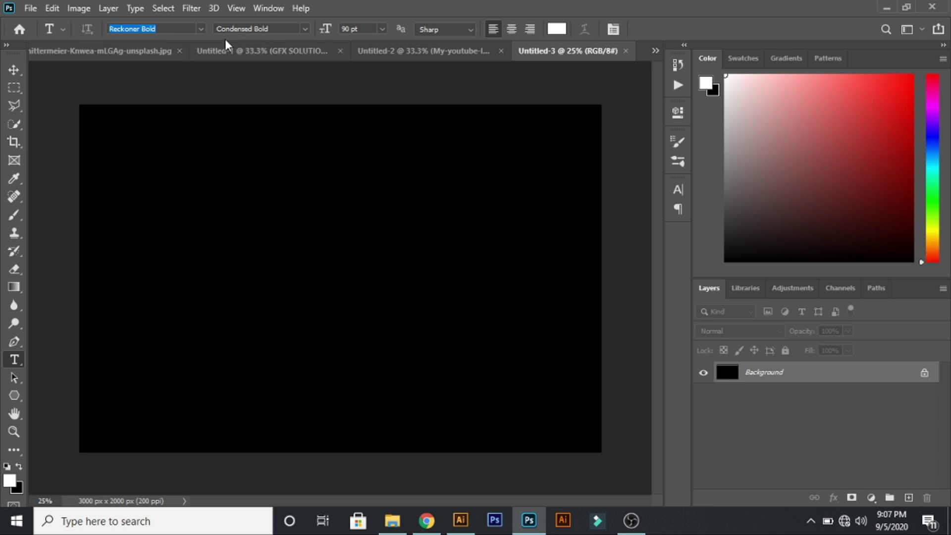
pyautogui.click(271, 31)
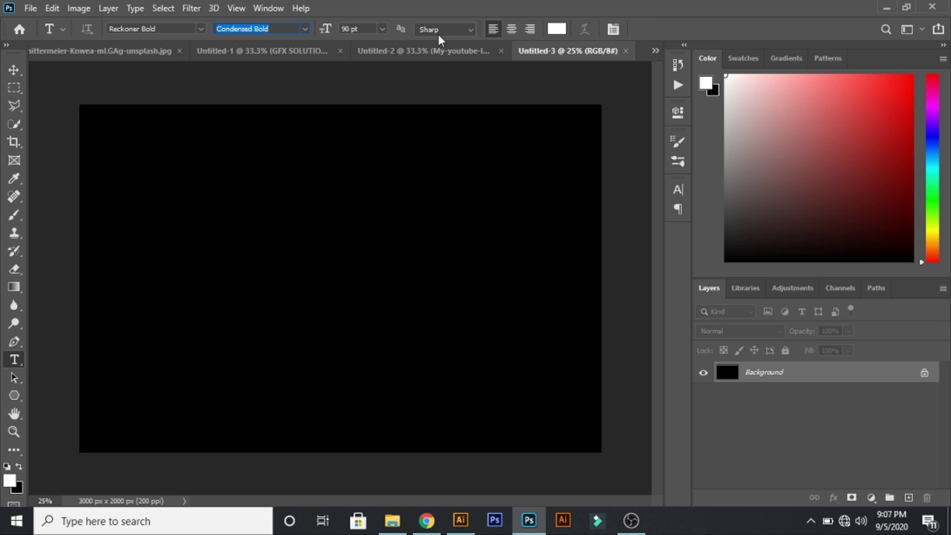
pyautogui.click(557, 29)
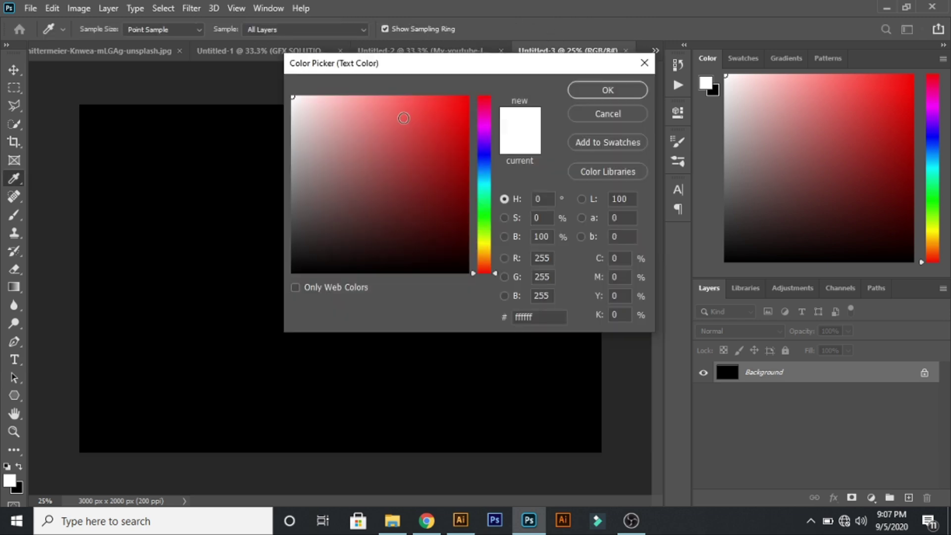
pyautogui.click(576, 93)
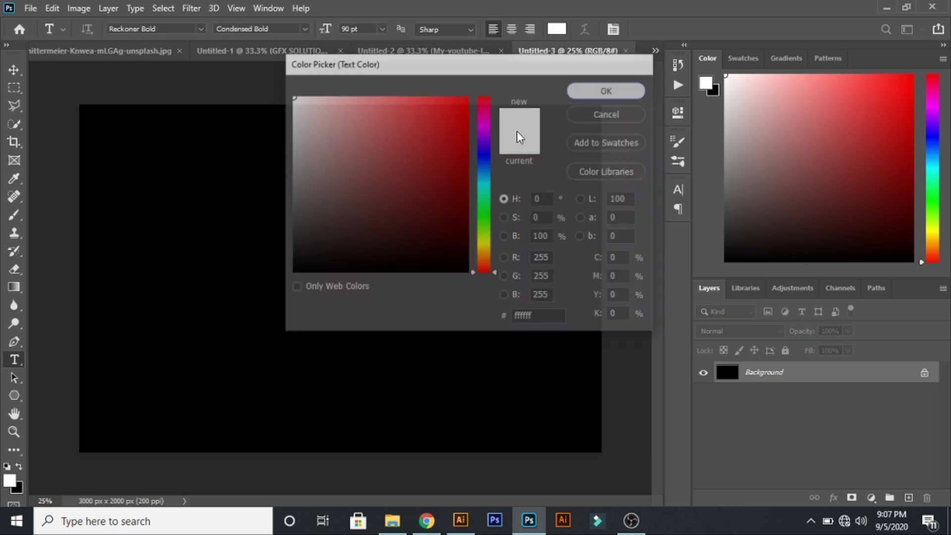
pyautogui.click(233, 250)
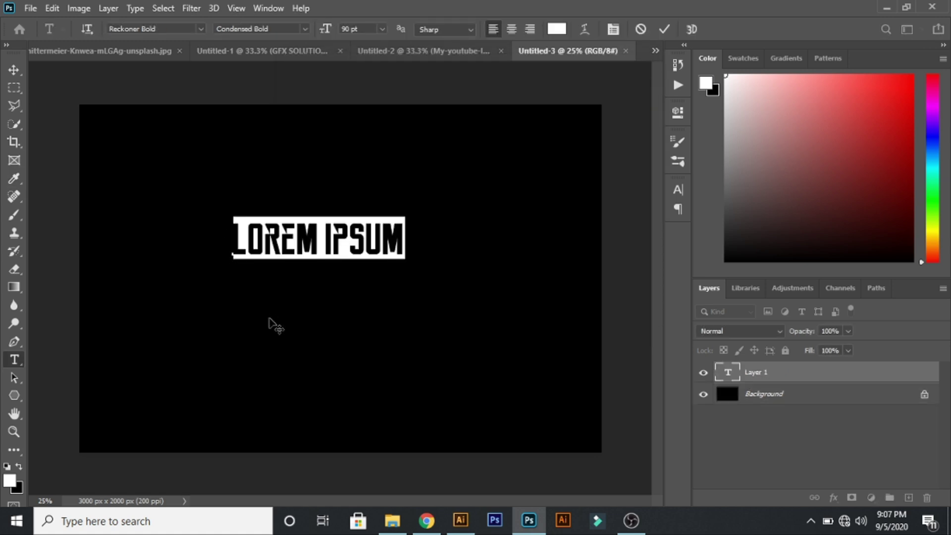
pyautogui.write('GFX')
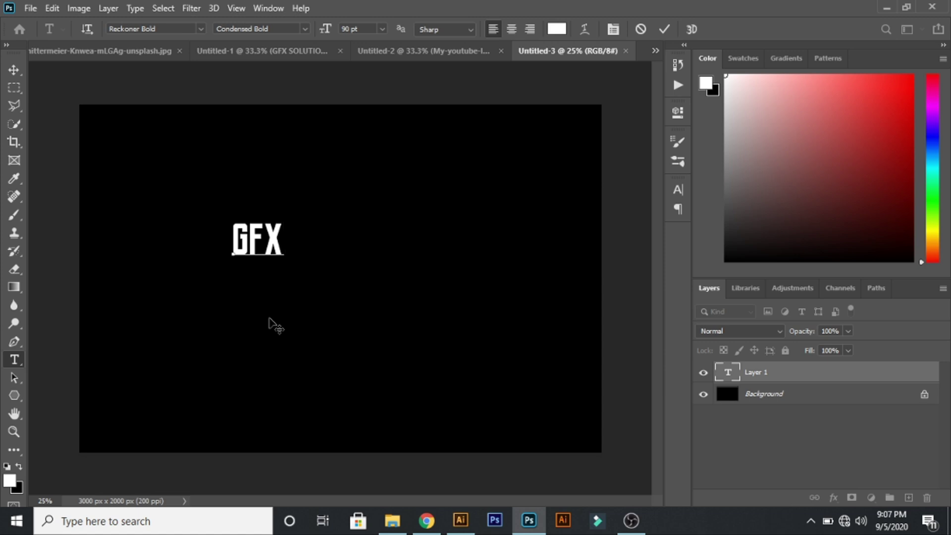
pyautogui.click(664, 29)
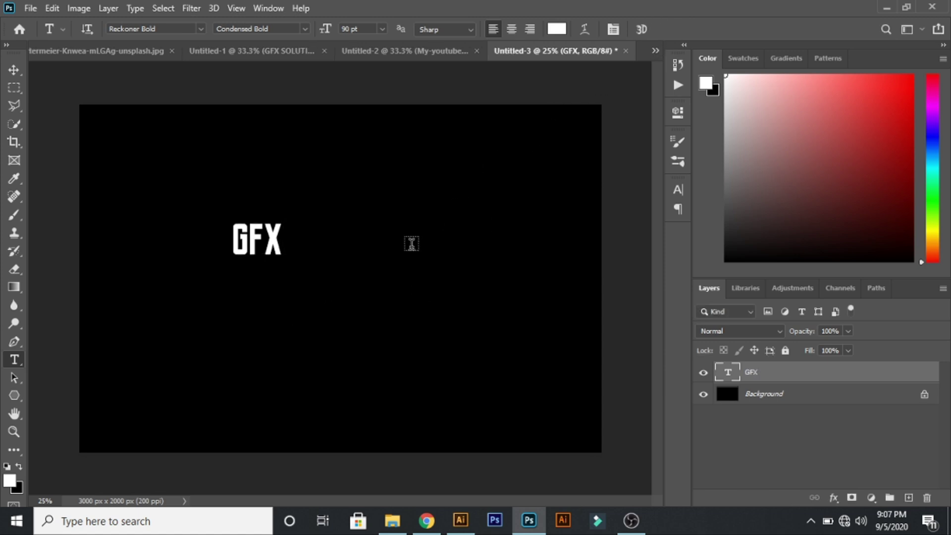
# - Scale the GFX text proportionally to about 448% and centre it on the canvas
pyautogui.press('m')
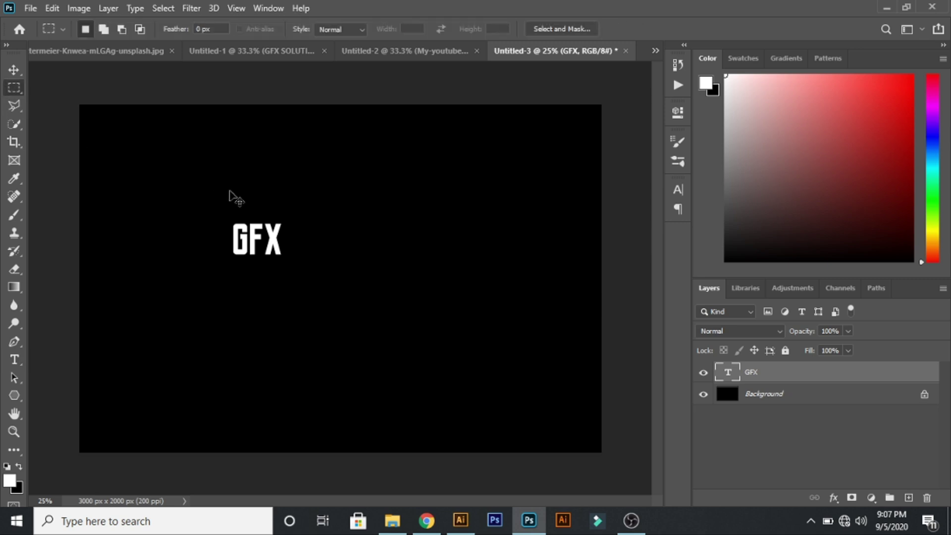
pyautogui.hotkey('ctrl', 't')
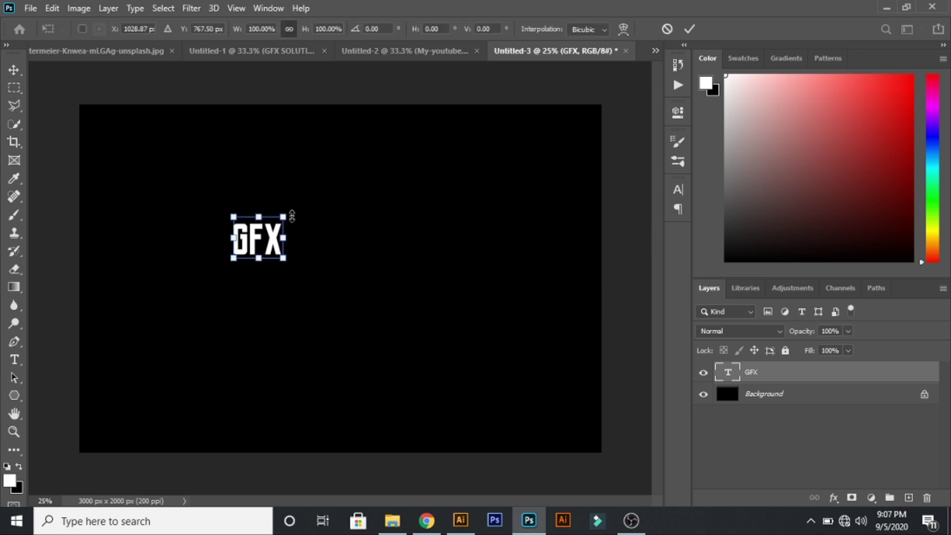
pyautogui.moveTo(281, 214); pyautogui.dragTo(488, 147)
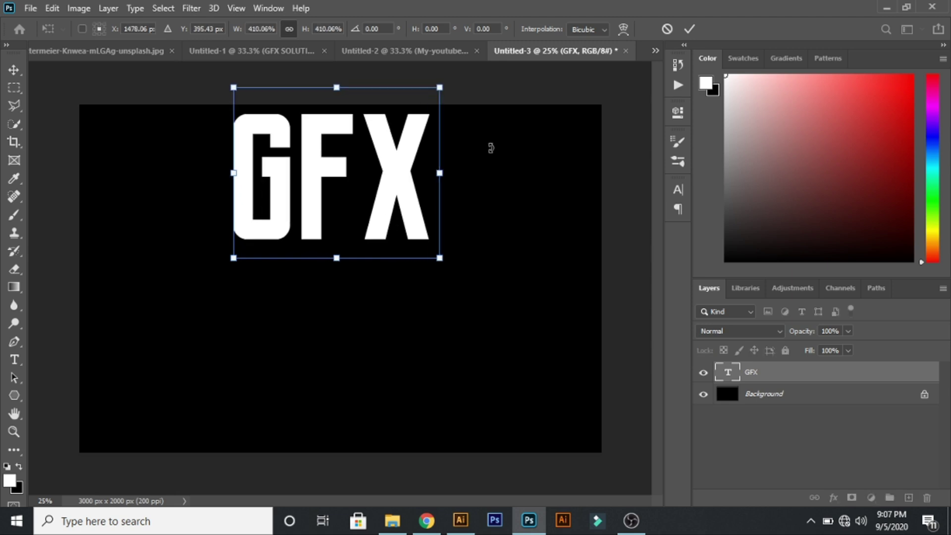
pyautogui.moveTo(405, 178); pyautogui.dragTo(409, 283)
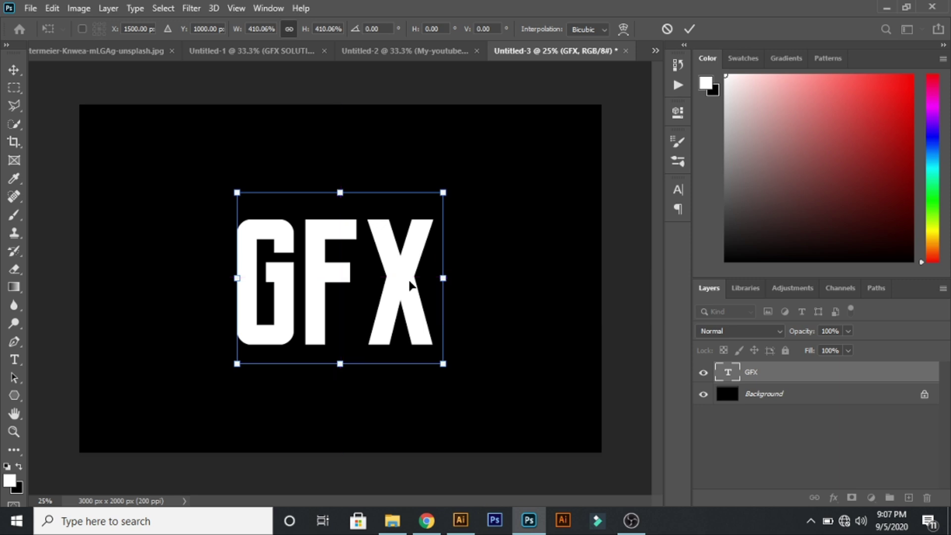
pyautogui.moveTo(443, 193); pyautogui.dragTo(468, 181)
pyautogui.moveTo(424, 224); pyautogui.dragTo(415, 235)
pyautogui.hotkey('ctrl', '+')
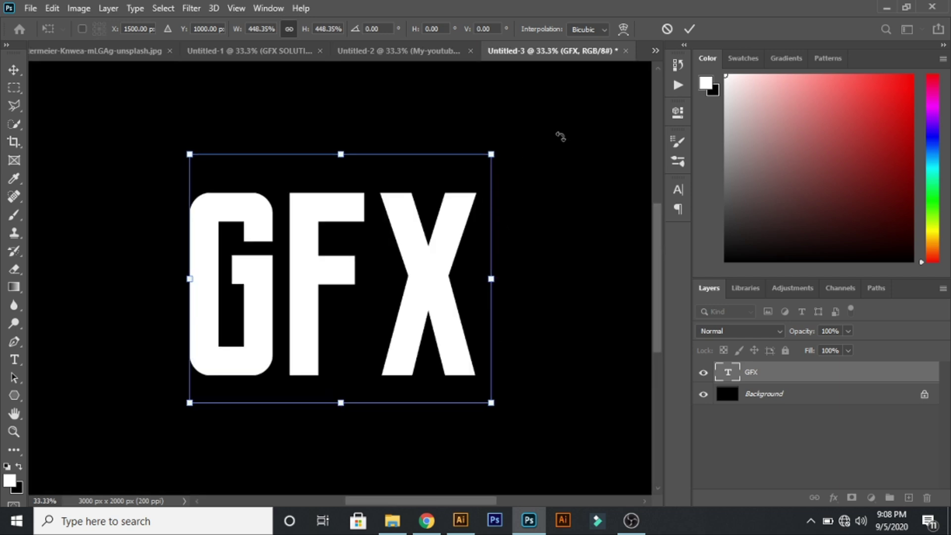
pyautogui.click(690, 30)
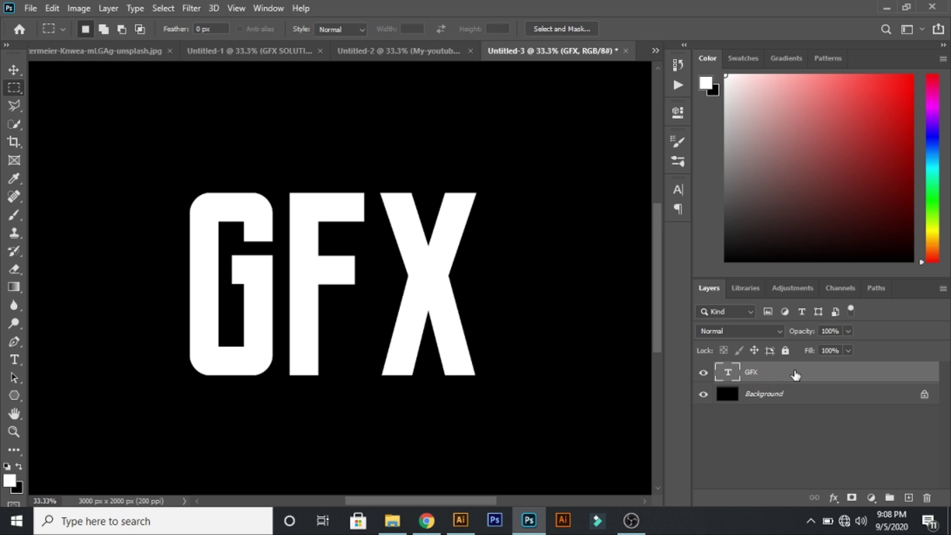
# - Add a Gradient Overlay to the GFX text layer using the Black, White gradient from the Basics presets
pyautogui.click(834, 498)
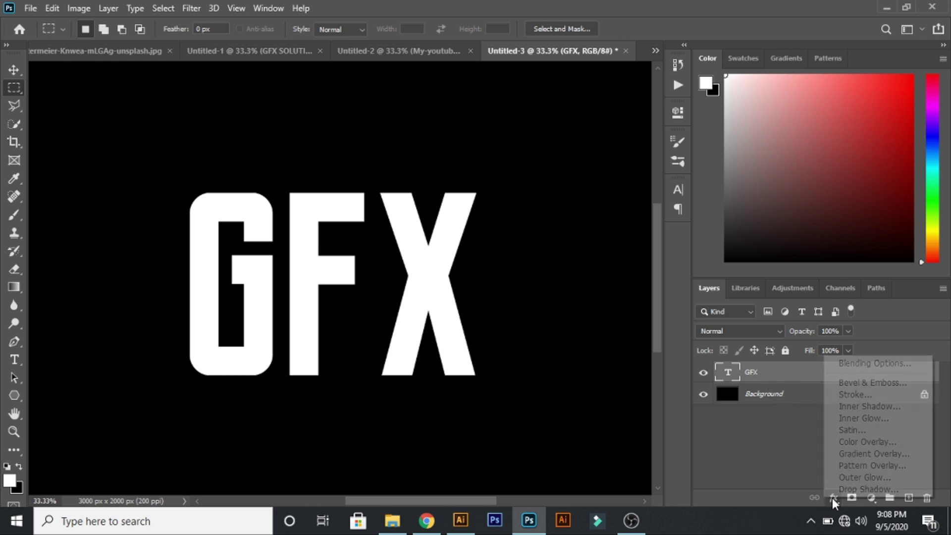
pyautogui.click(851, 364)
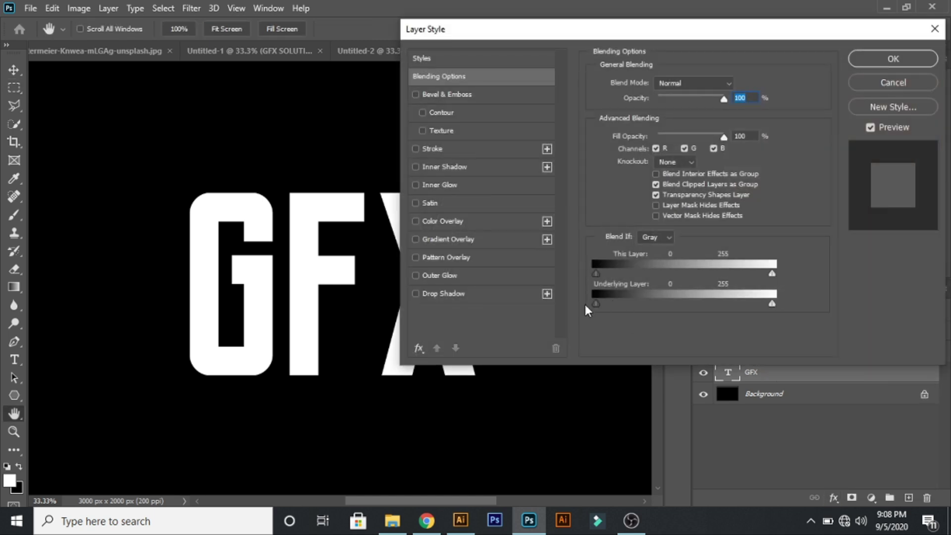
pyautogui.click(439, 243)
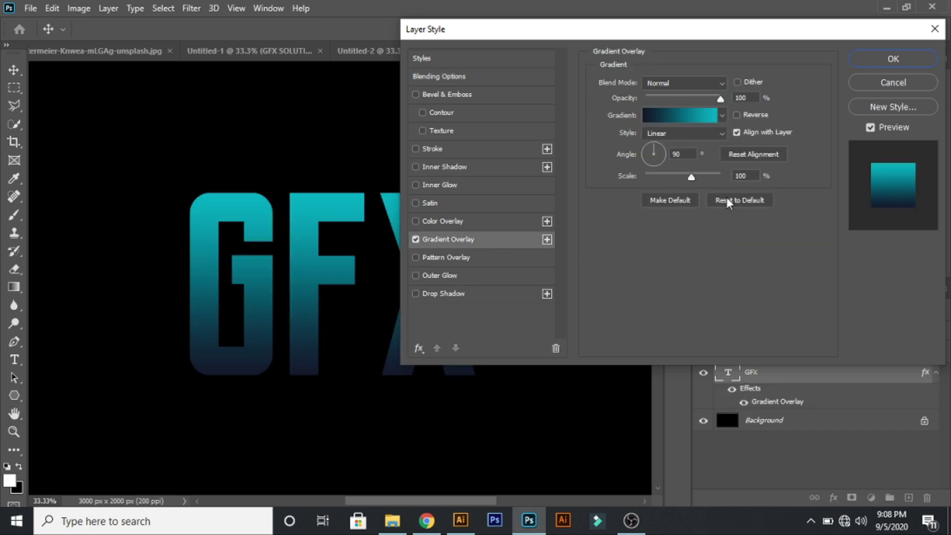
pyautogui.click(723, 116)
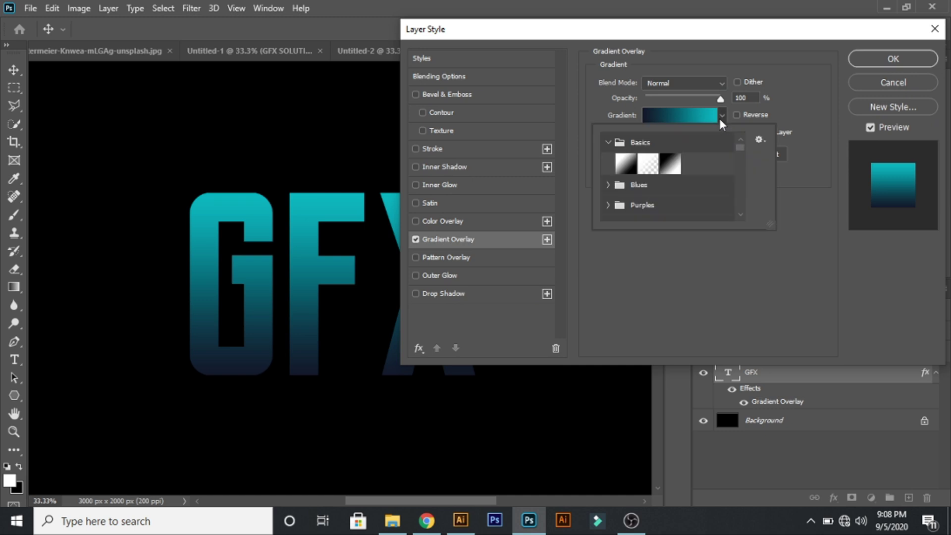
pyautogui.click(678, 159)
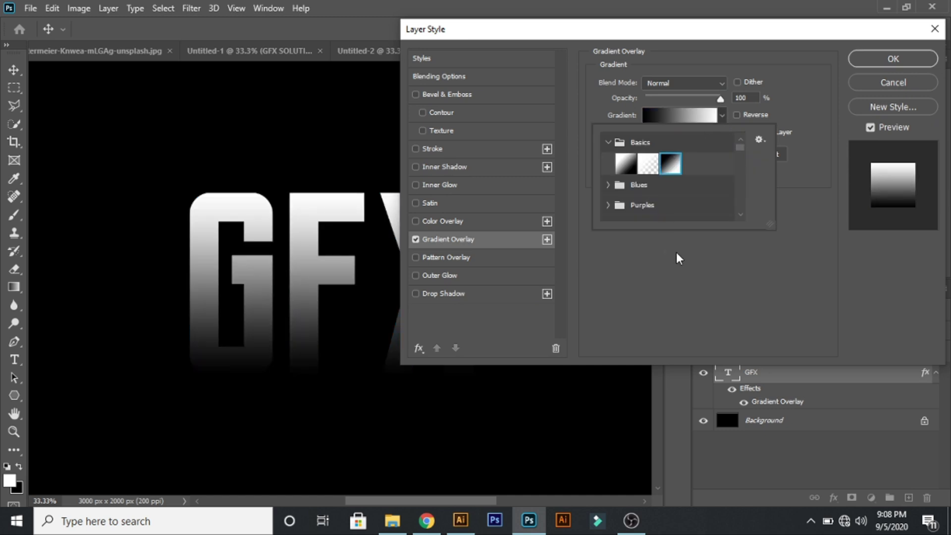
# - Change the black stop of the overlay gradient to dark navy 13192b
pyautogui.click(679, 115)
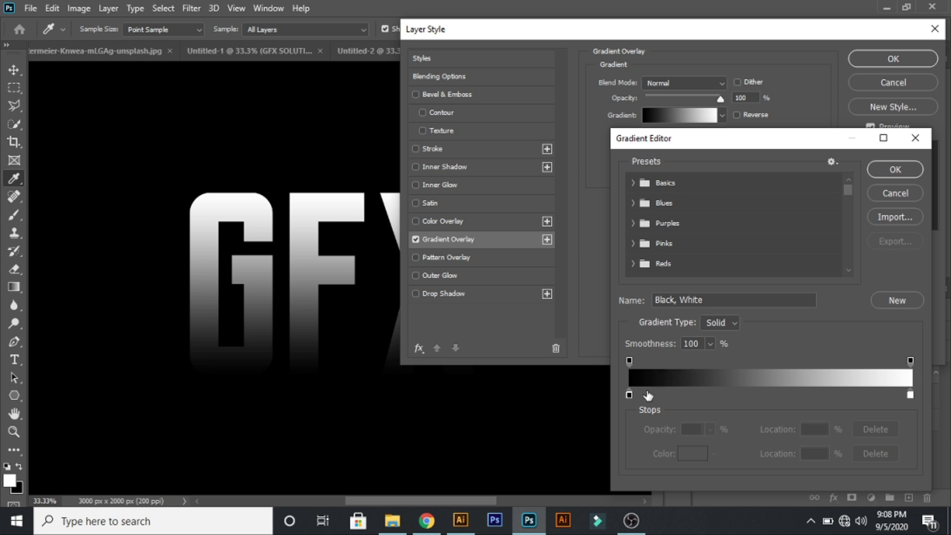
pyautogui.doubleClick(629, 395)
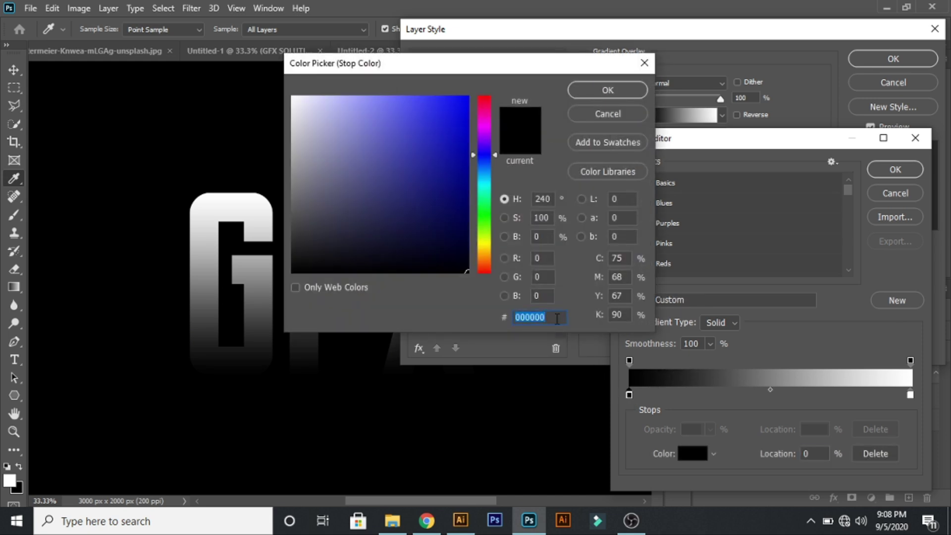
pyautogui.moveTo(541, 319); pyautogui.dragTo(506, 320)
pyautogui.write('13')
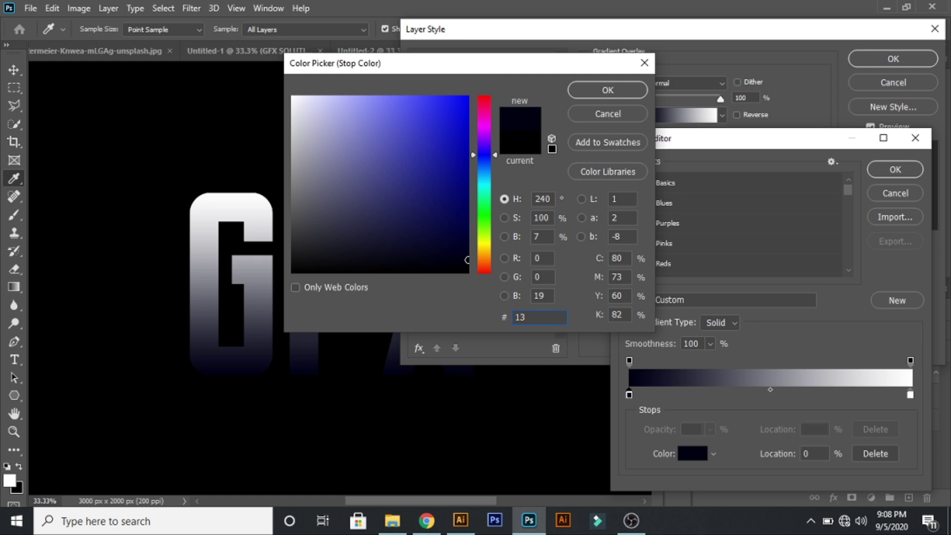
pyautogui.write('19')
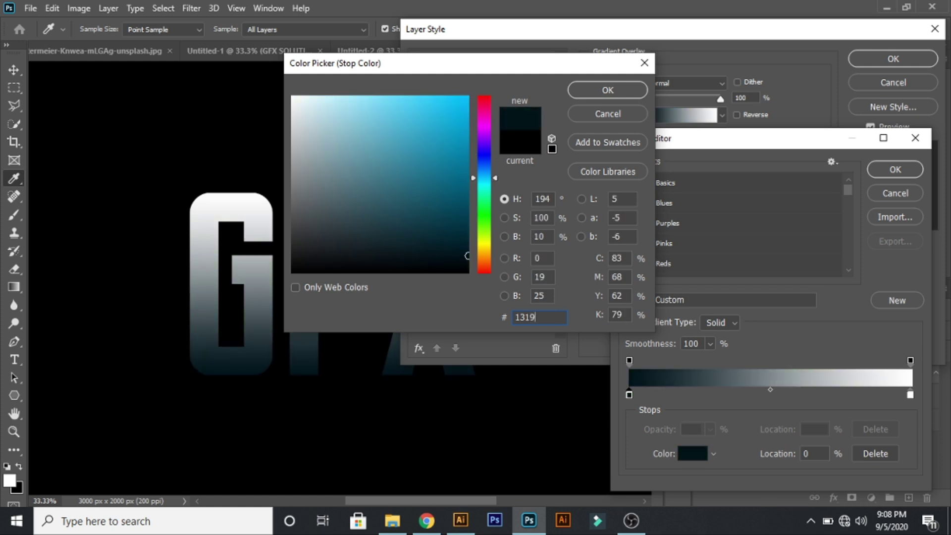
pyautogui.write('2b')
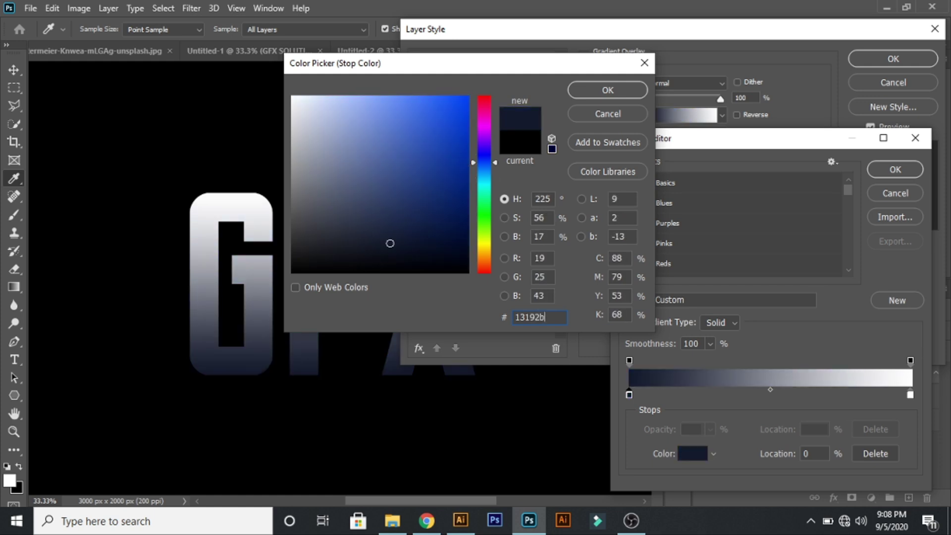
pyautogui.click(609, 90)
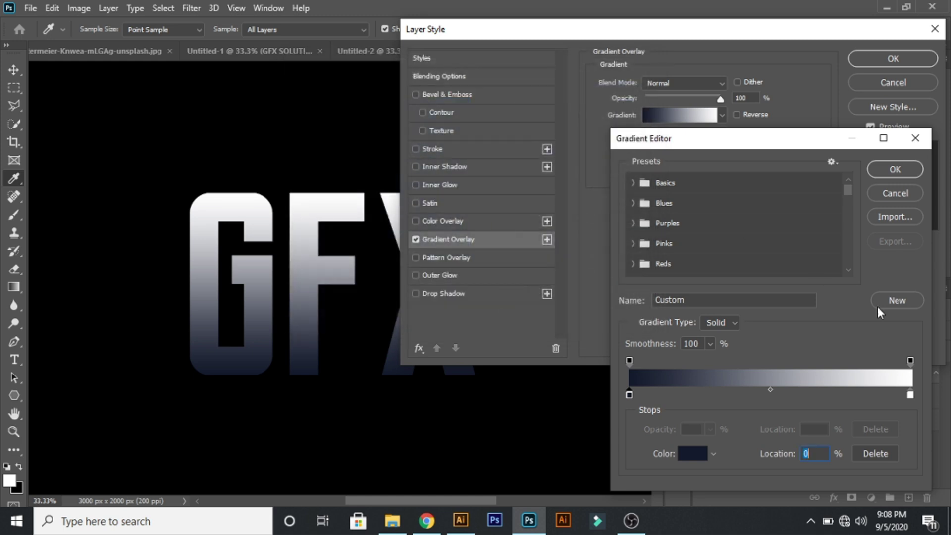
# - Change the white stop of the overlay gradient to teal 00bcc3 and accept the edited gradient
pyautogui.doubleClick(910, 390)
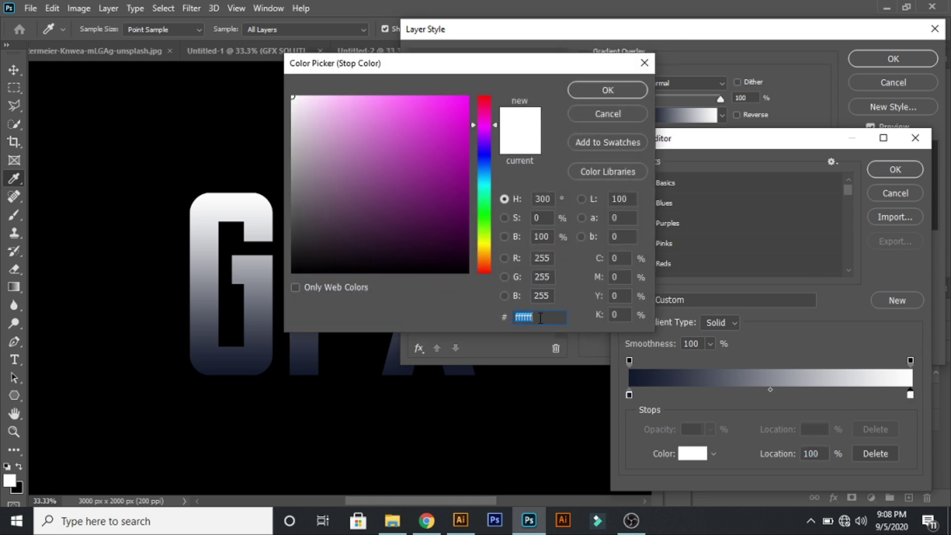
pyautogui.write('00')
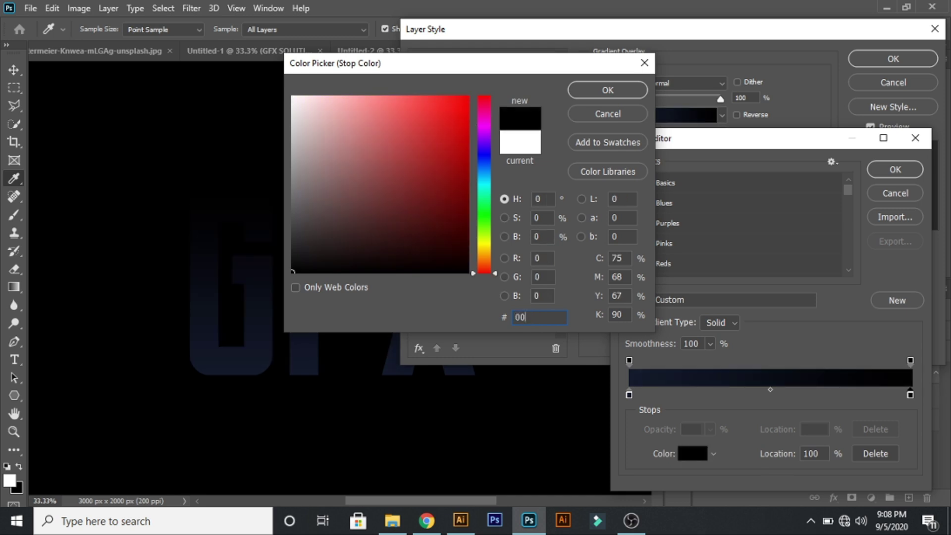
pyautogui.write('bc')
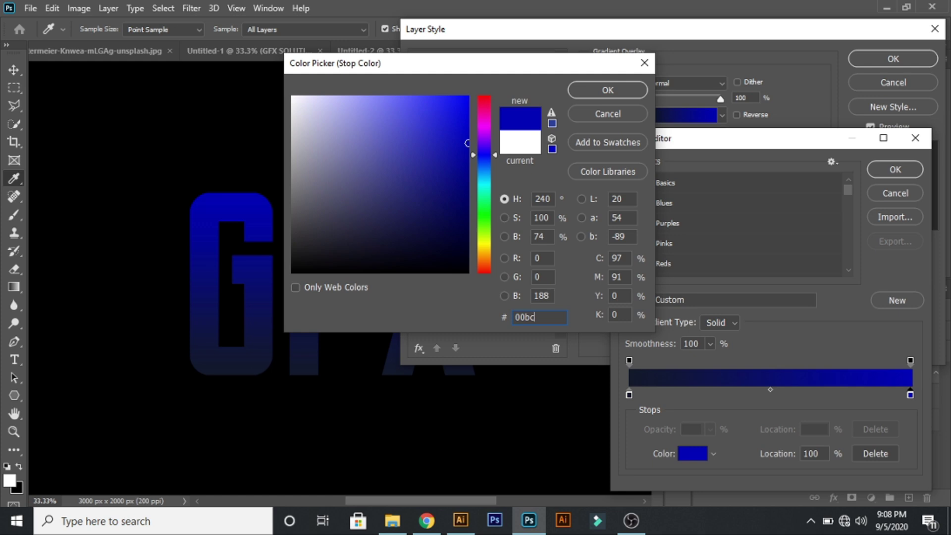
pyautogui.write('c')
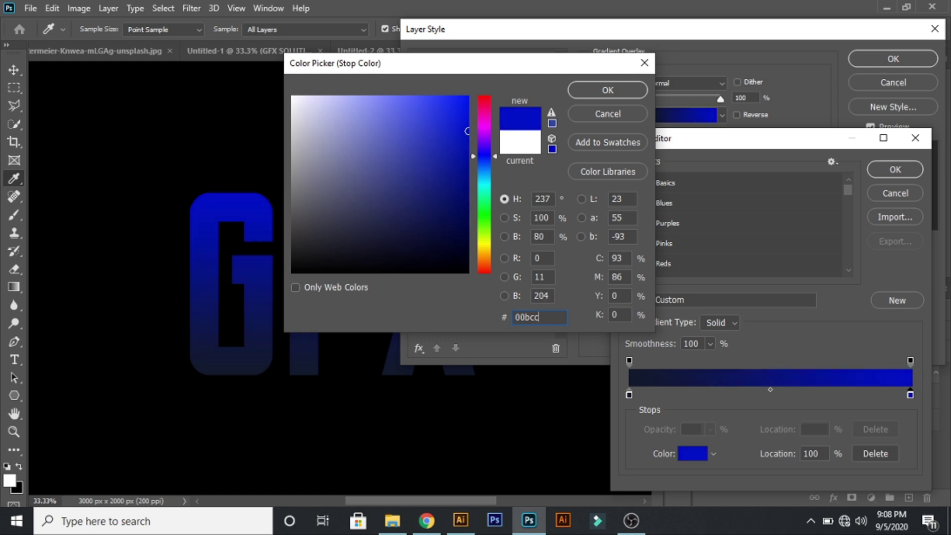
pyautogui.write('3')
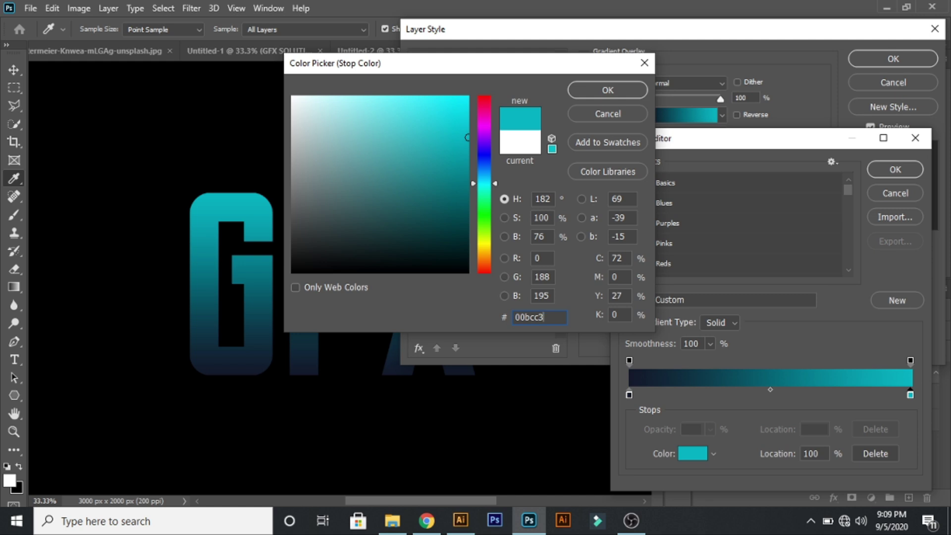
pyautogui.click(625, 92)
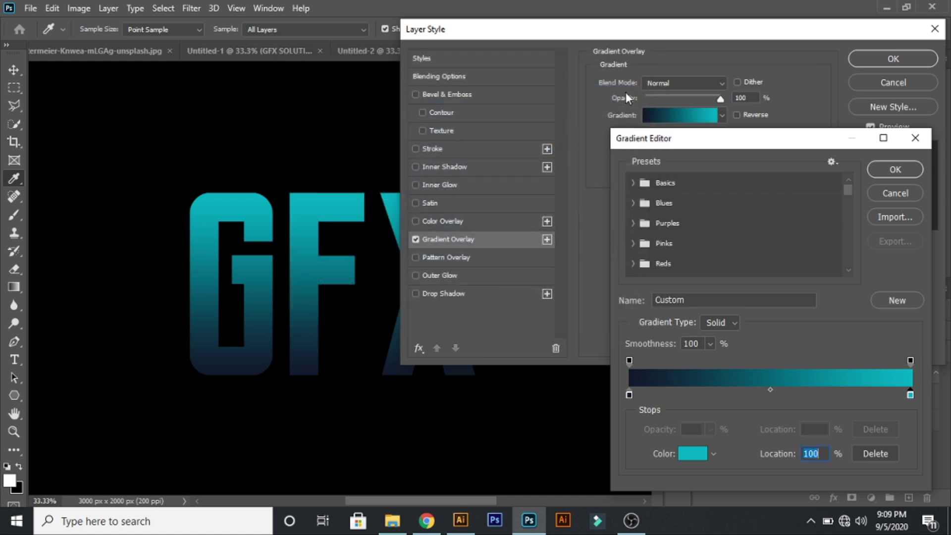
pyautogui.click(911, 172)
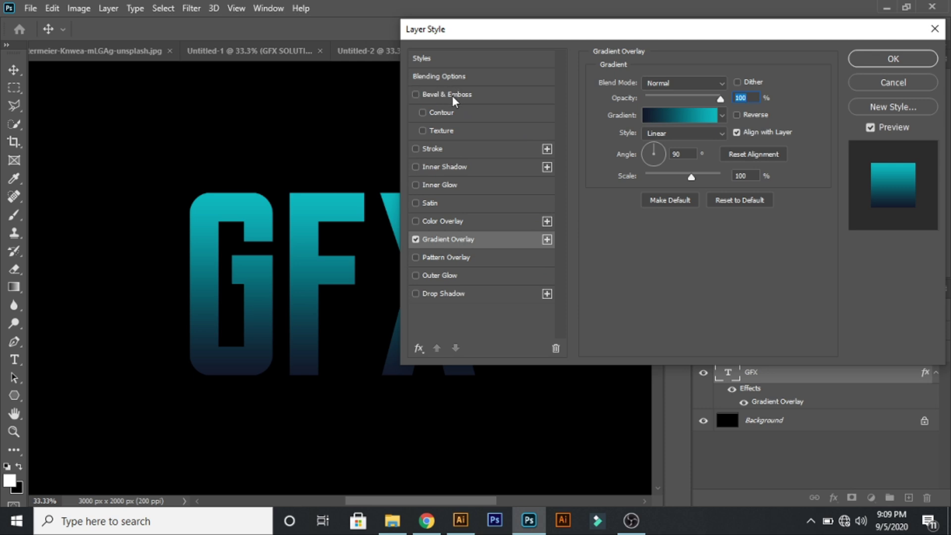
# - Add a smooth Inner Bevel with 439% depth and 15 px size to the GFX text and apply the layer style
pyautogui.click(454, 94)
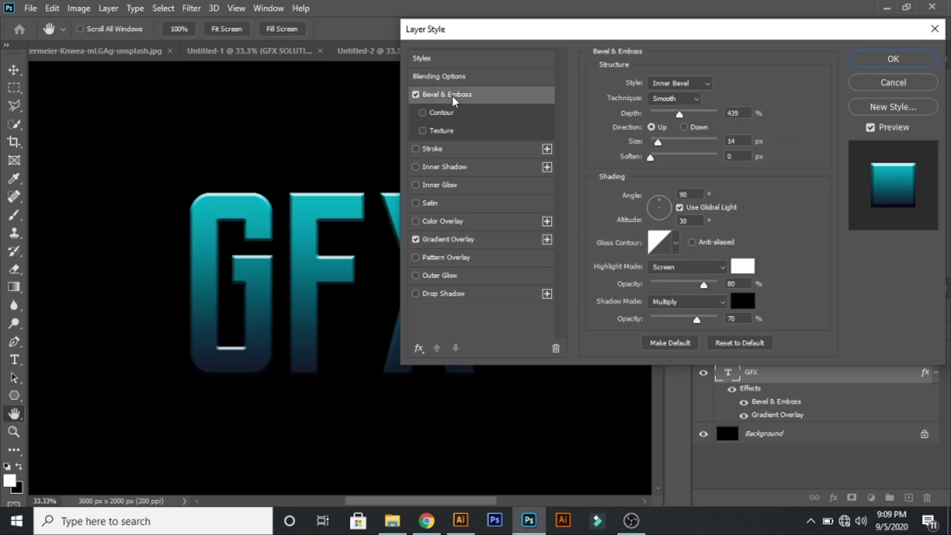
pyautogui.click(735, 113)
pyautogui.moveTo(679, 114)
pyautogui.mouseDown()
pyautogui.moveTo(652, 115)
pyautogui.moveTo(714, 117)
pyautogui.moveTo(653, 126)
pyautogui.moveTo(685, 126)
pyautogui.mouseUp()
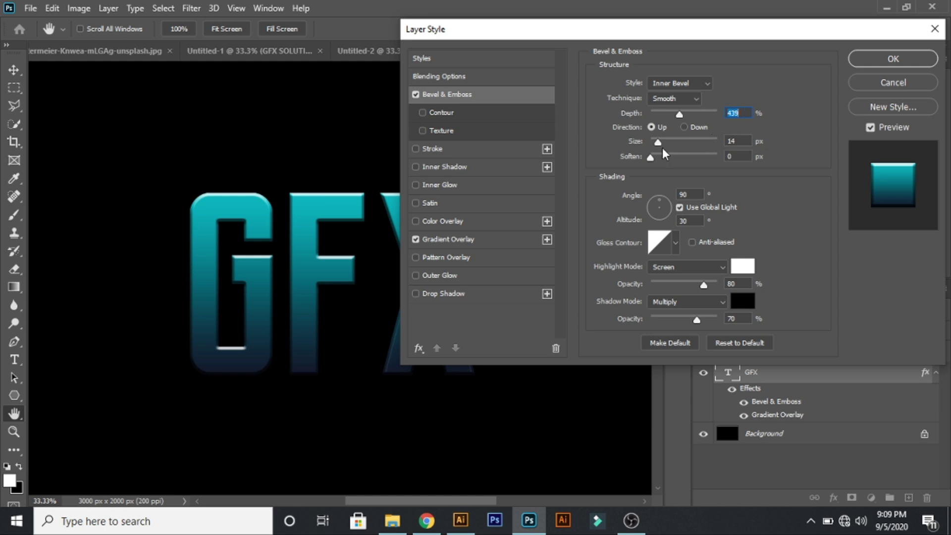
pyautogui.moveTo(658, 143)
pyautogui.mouseDown()
pyautogui.moveTo(650, 143)
pyautogui.moveTo(660, 144)
pyautogui.mouseUp()
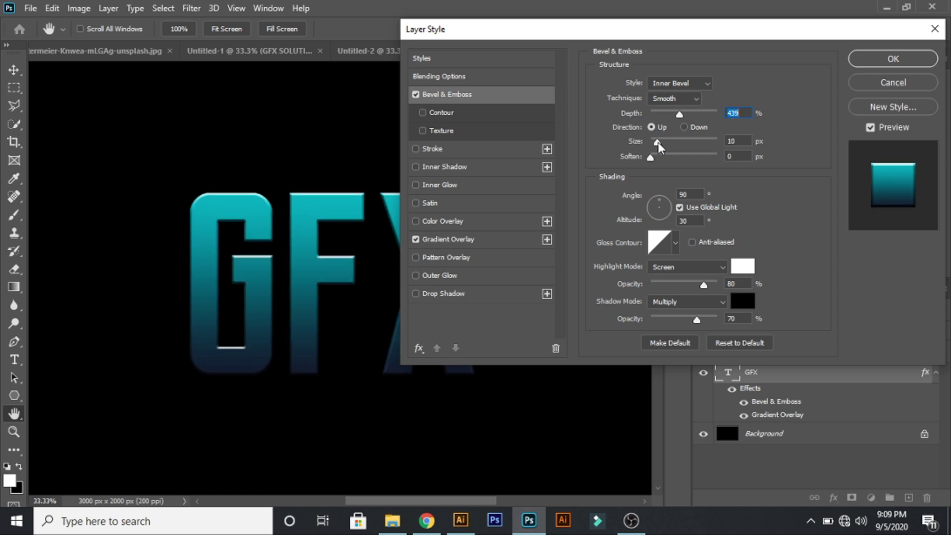
pyautogui.moveTo(657, 143); pyautogui.dragTo(659, 142)
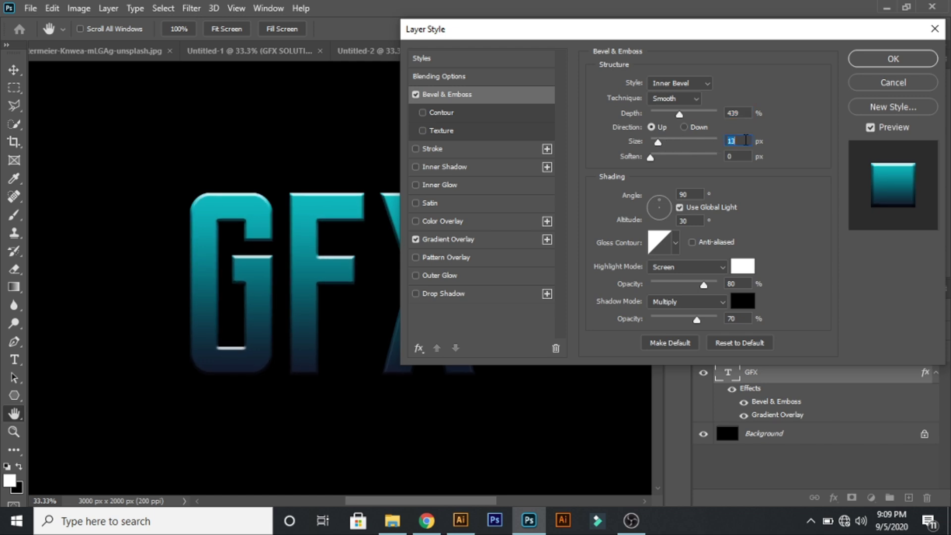
pyautogui.press('Up')
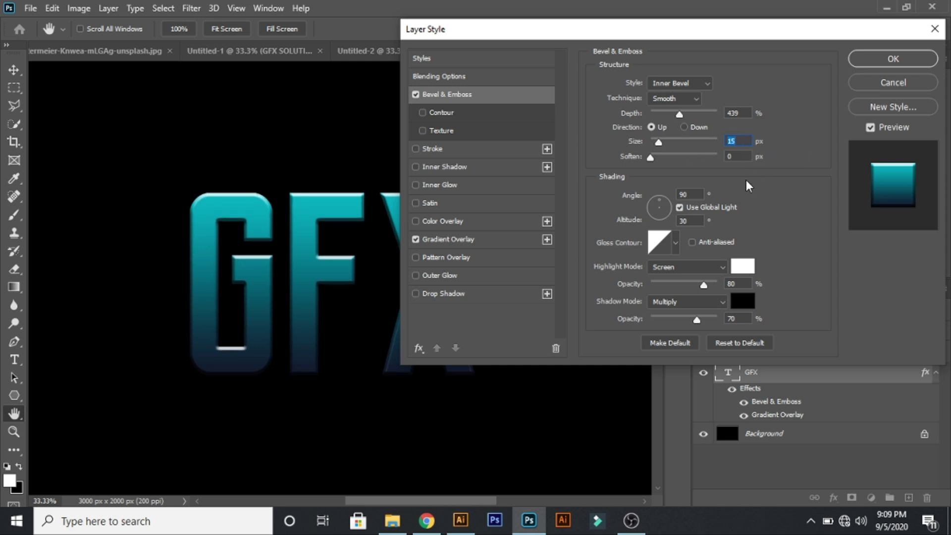
pyautogui.click(739, 284)
pyautogui.click(733, 319)
pyautogui.click(732, 319)
pyautogui.click(861, 59)
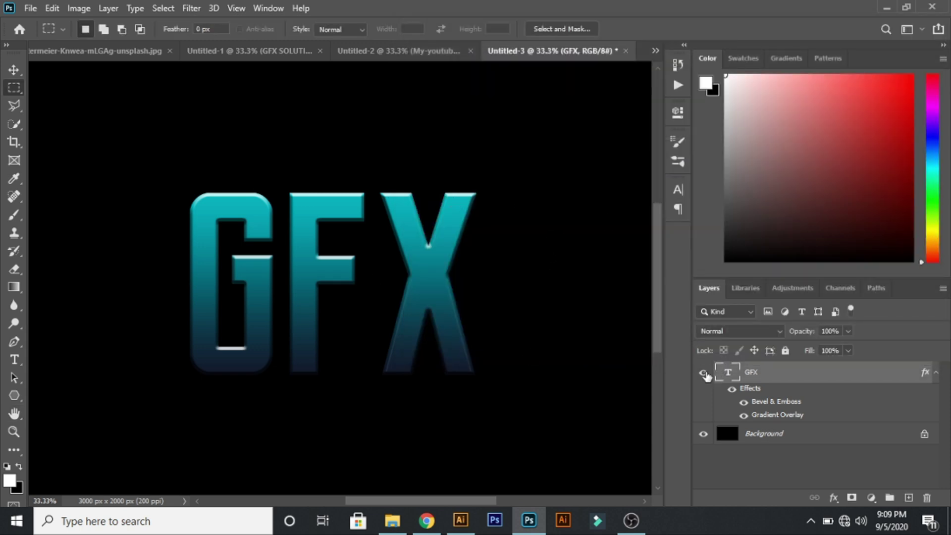
# - Compare the GFX text with and without its Bevel & Emboss and Gradient Overlay effects by toggling their visibility
pyautogui.click(704, 373)
pyautogui.click(704, 374)
pyautogui.click(732, 390)
pyautogui.click(731, 390)
pyautogui.click(744, 415)
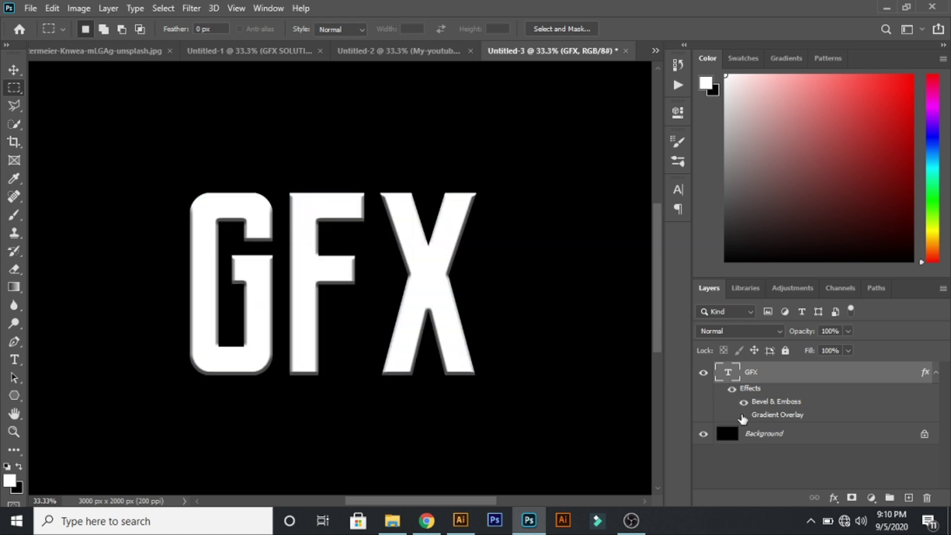
pyautogui.click(743, 416)
pyautogui.click(745, 404)
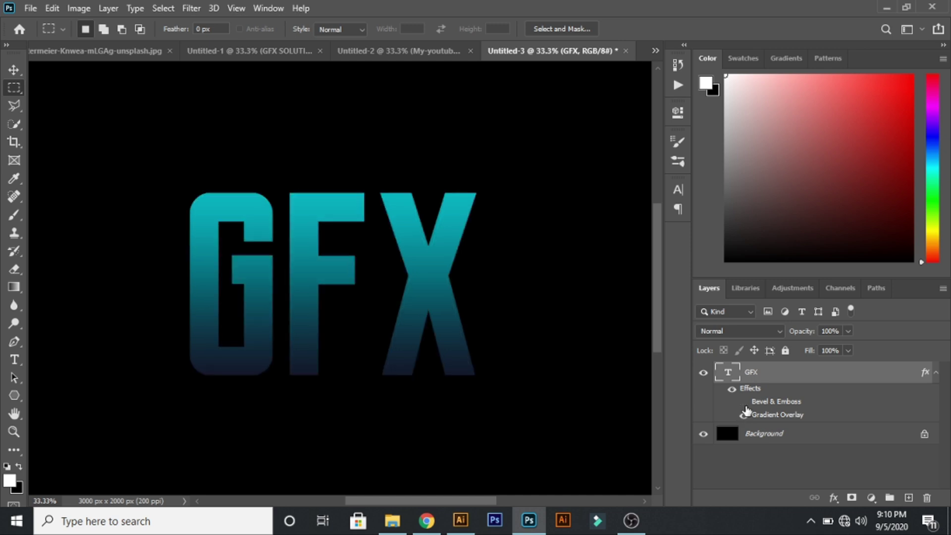
pyautogui.click(744, 404)
pyautogui.click(732, 390)
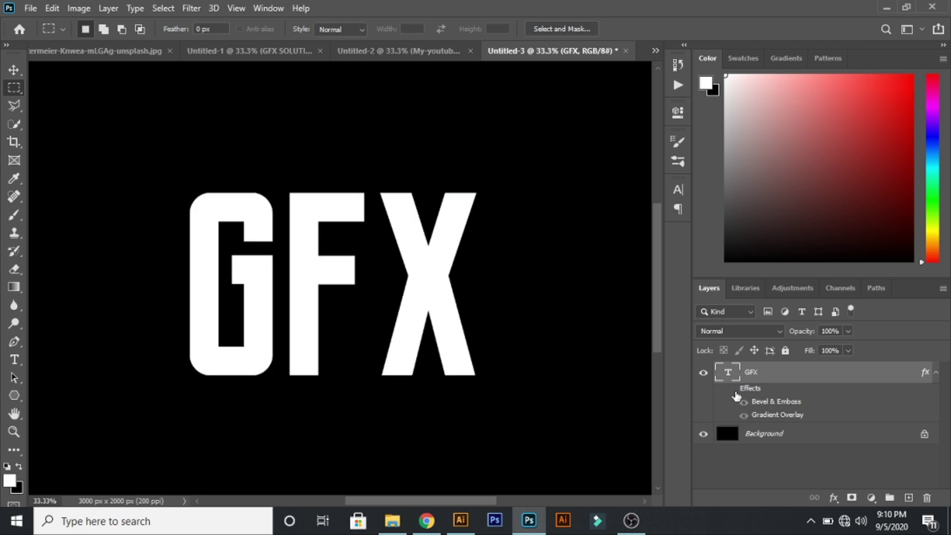
pyautogui.click(732, 390)
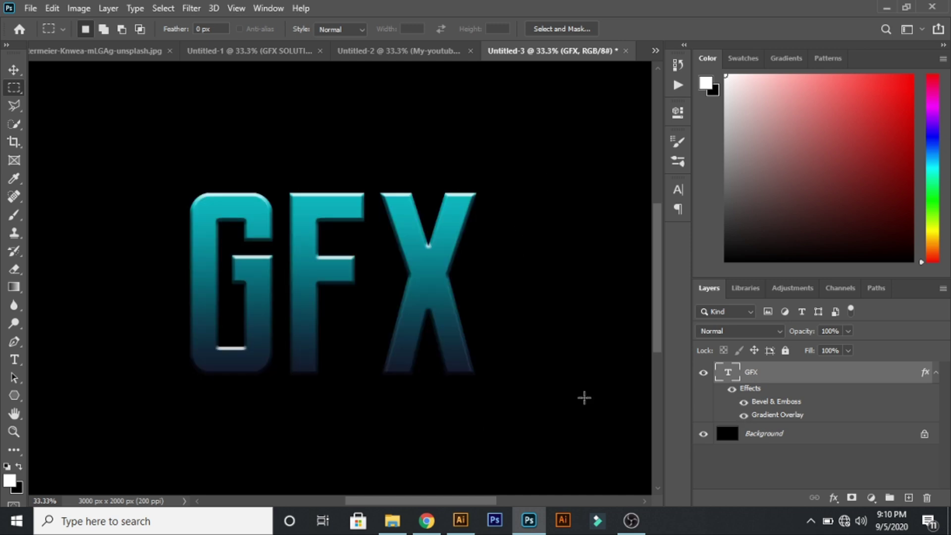
# - Duplicate the styled GFX text layer three times
pyautogui.hotkey('ctrl', 'j')
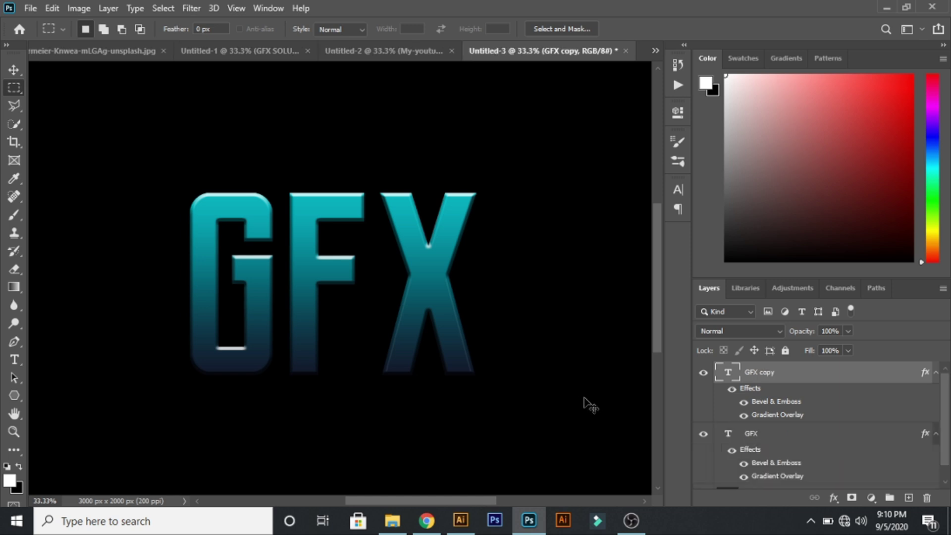
pyautogui.hotkey('ctrl', 'j')
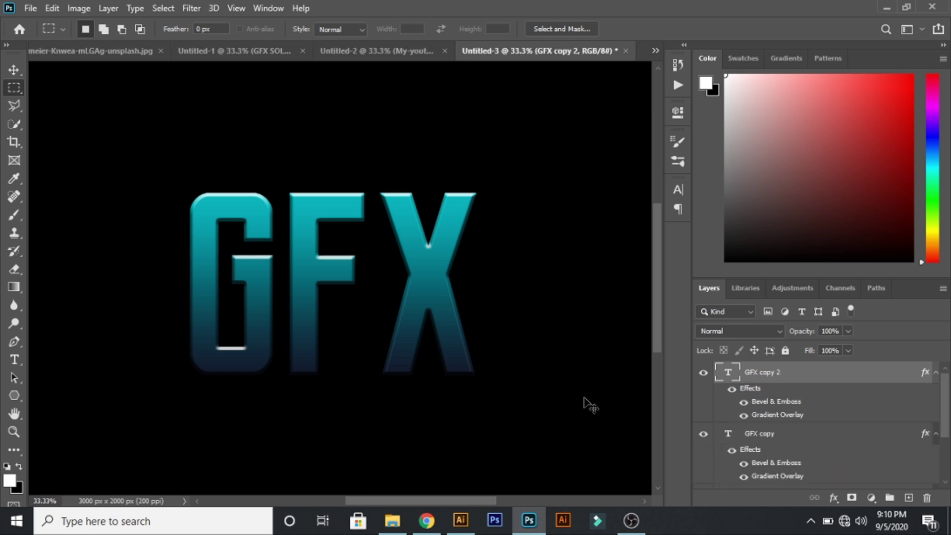
pyautogui.hotkey('ctrl', 'j')
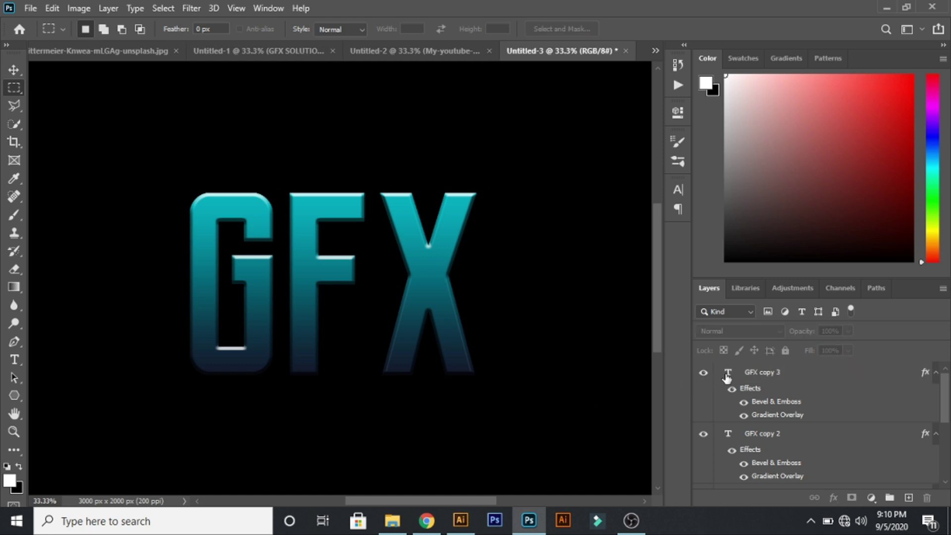
# - Select the three GFX text copies together and set their blending mode to Dissolve
pyautogui.click(748, 379)
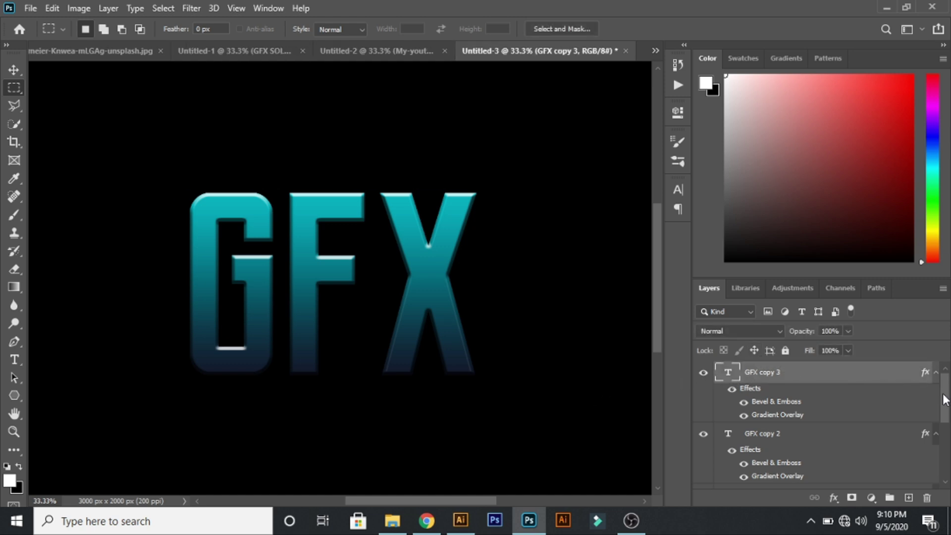
pyautogui.moveTo(946, 399); pyautogui.dragTo(949, 403)
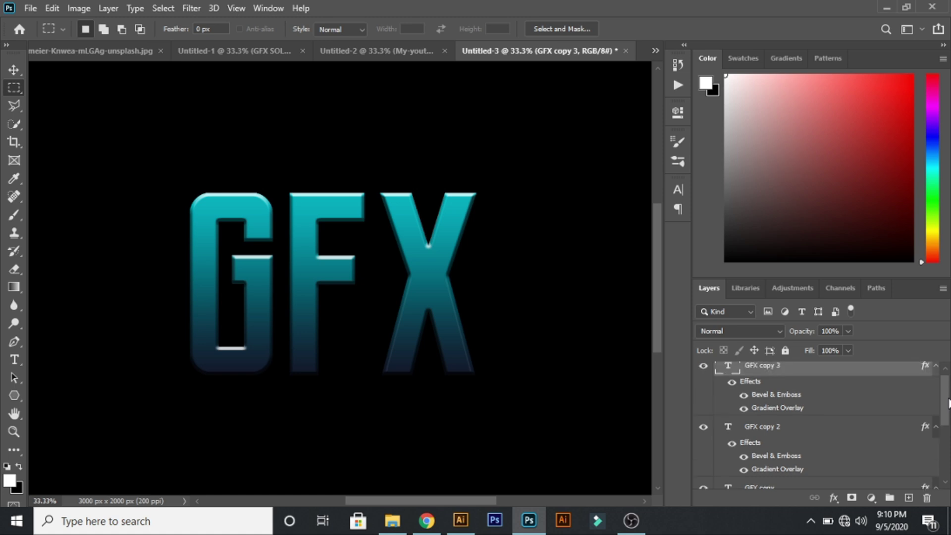
pyautogui.keyDown('ctrl'); pyautogui.click(770, 431); pyautogui.keyUp('ctrl')
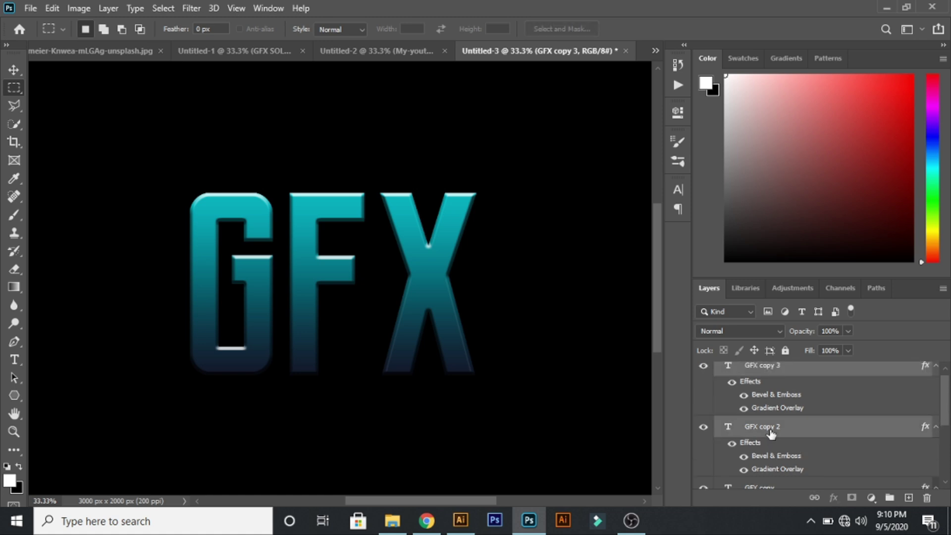
pyautogui.moveTo(947, 397); pyautogui.dragTo(949, 418)
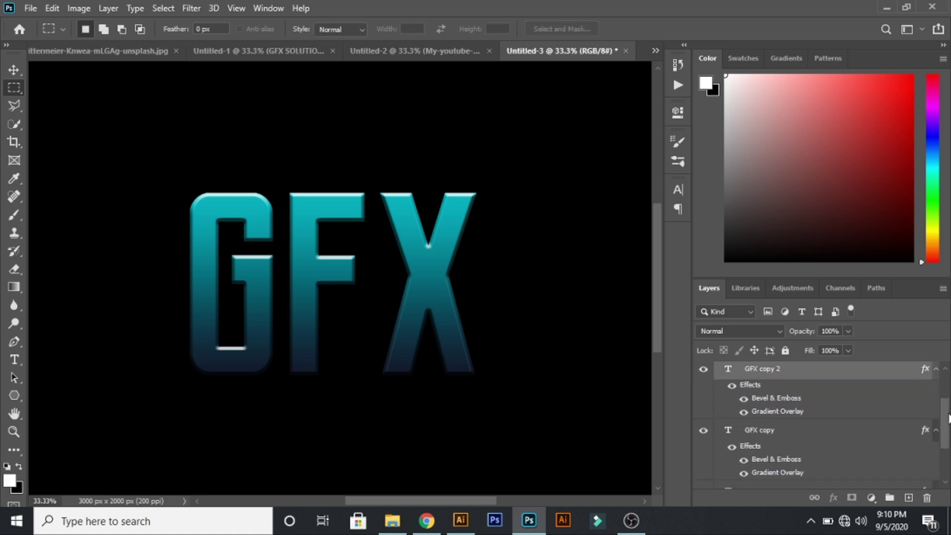
pyautogui.keyDown('ctrl'); pyautogui.click(769, 431); pyautogui.keyUp('ctrl')
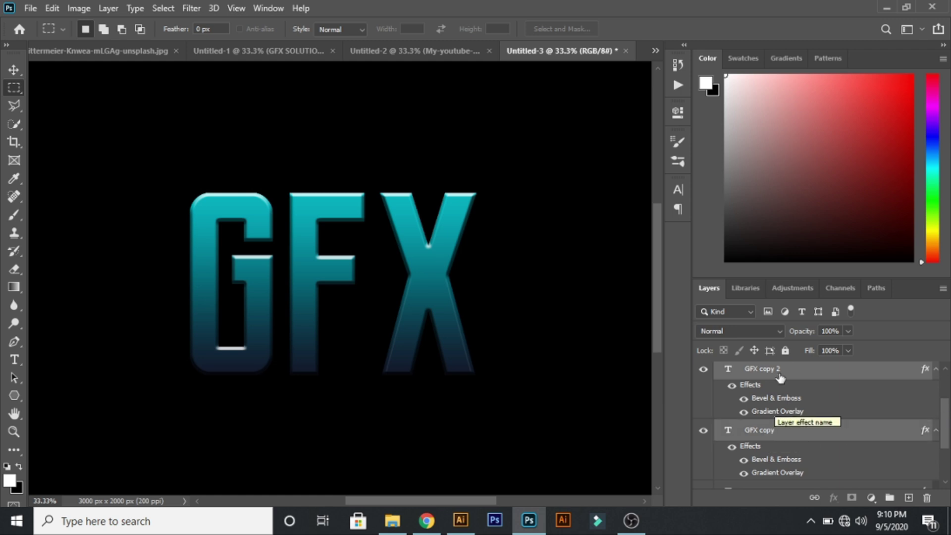
pyautogui.click(775, 335)
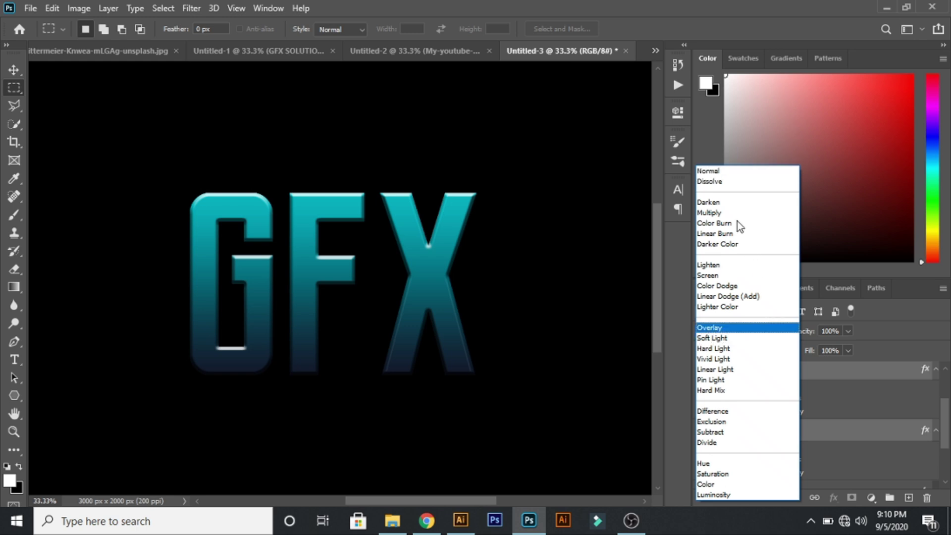
pyautogui.click(723, 182)
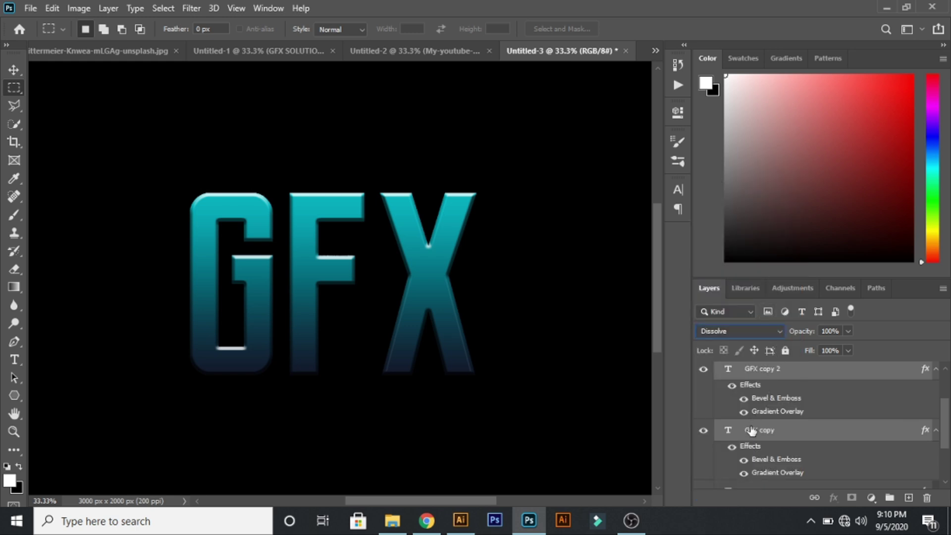
# - Rasterize the type of the three selected GFX copies and merge them into a single layer
pyautogui.rightClick(752, 430)
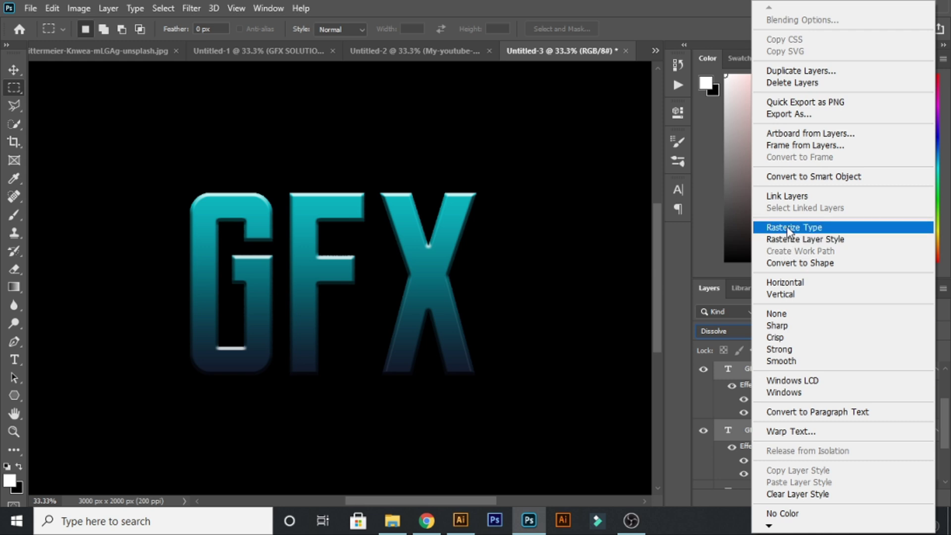
pyautogui.click(805, 227)
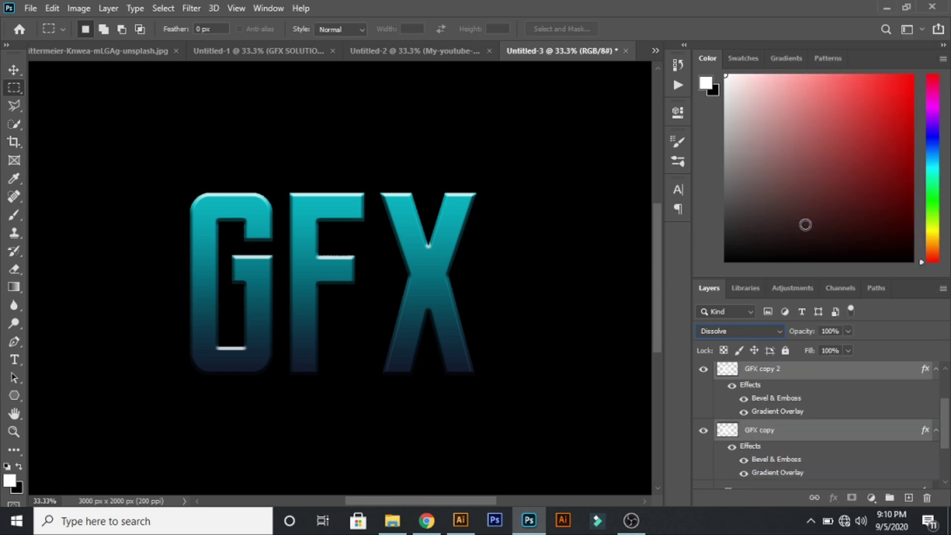
pyautogui.rightClick(802, 437)
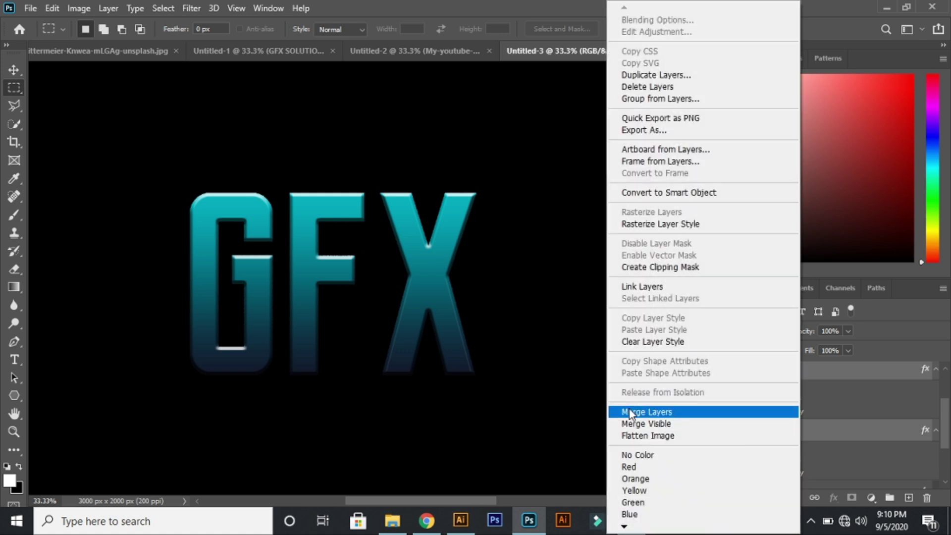
pyautogui.click(644, 413)
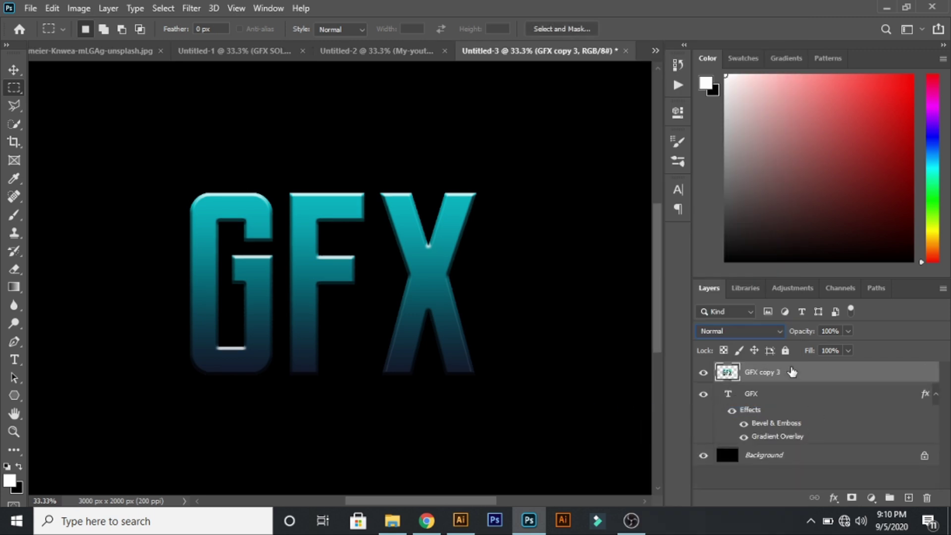
# - Apply a Radial Blur to the merged GFX copy with amount 100, Zoom method and Best quality
pyautogui.click(191, 8)
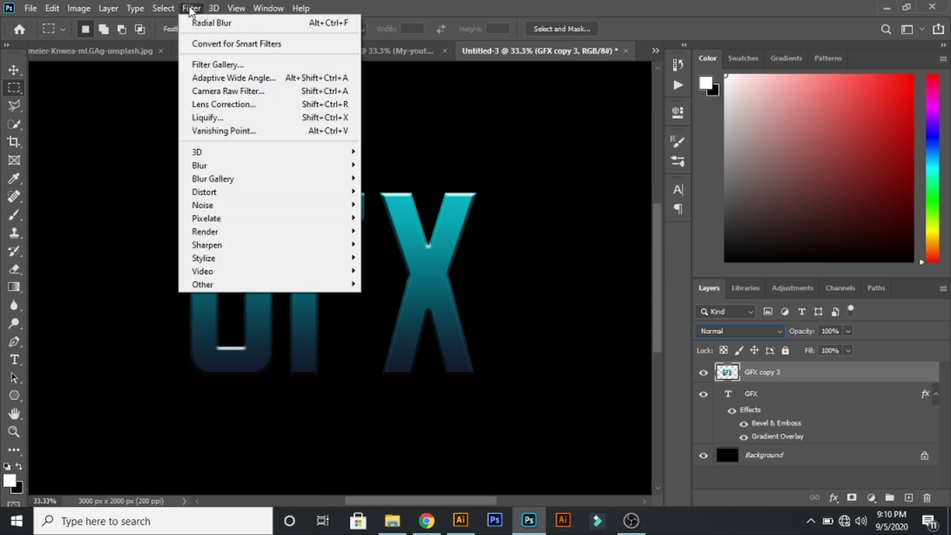
pyautogui.moveTo(345, 175)
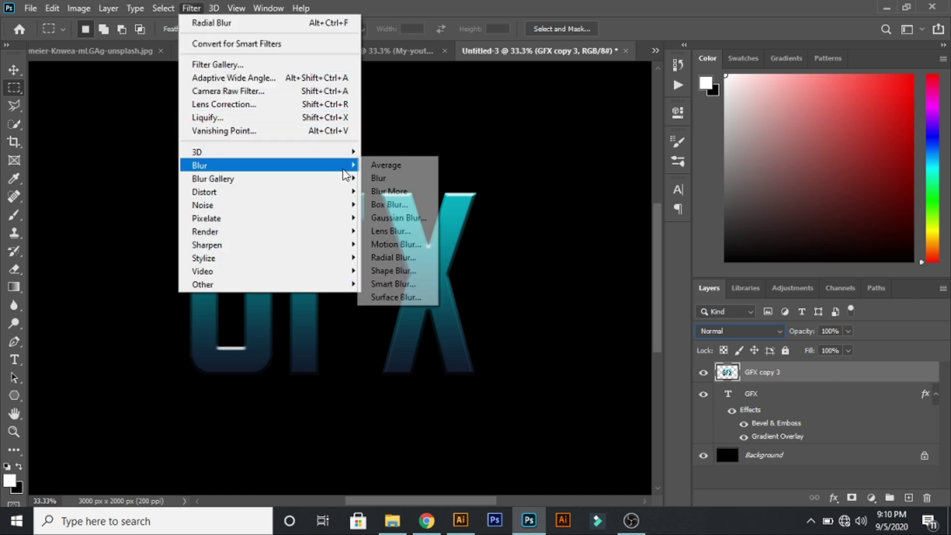
pyautogui.click(388, 257)
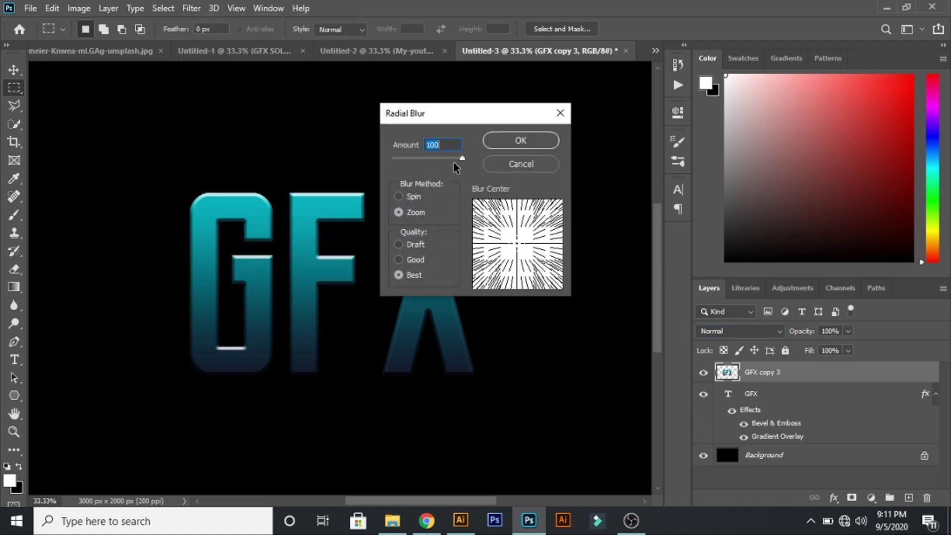
pyautogui.moveTo(456, 163); pyautogui.dragTo(344, 166)
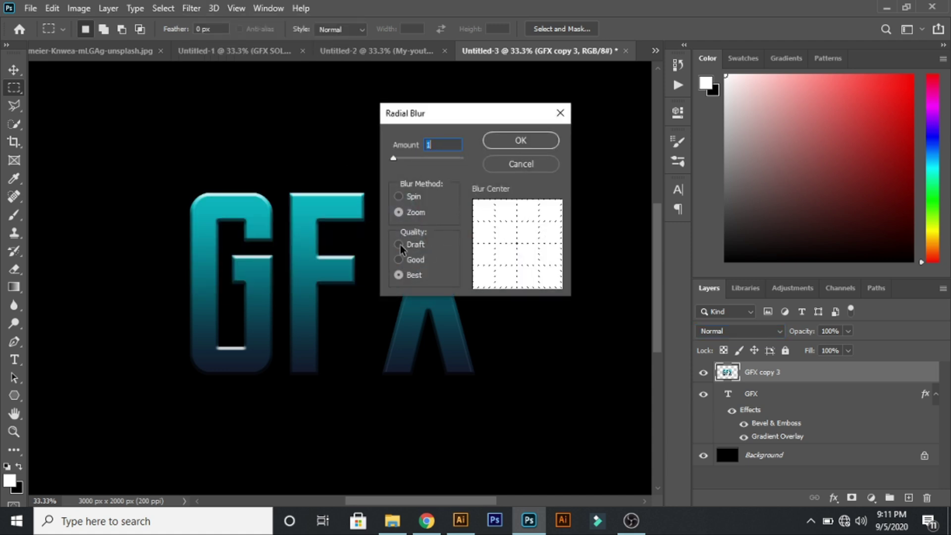
pyautogui.click(399, 197)
pyautogui.click(399, 212)
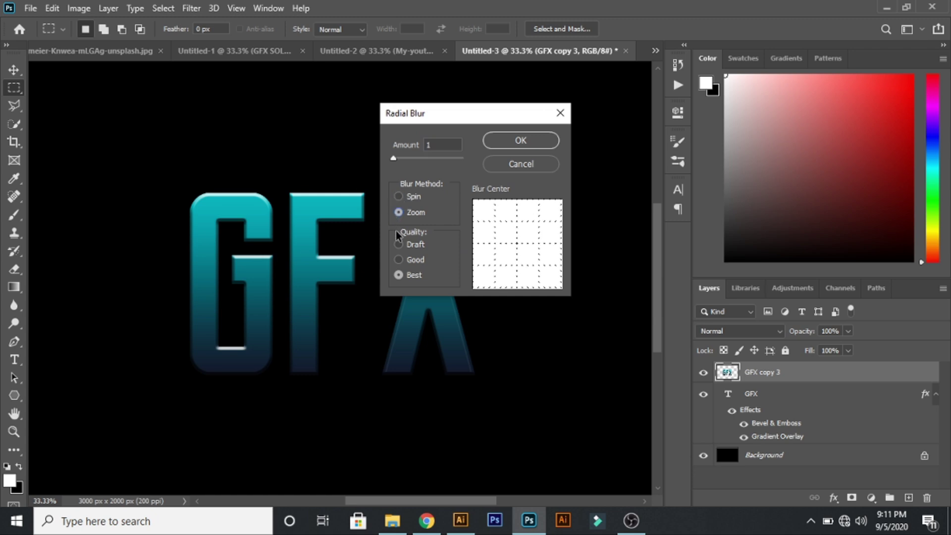
pyautogui.click(398, 260)
pyautogui.click(399, 275)
pyautogui.moveTo(394, 158); pyautogui.dragTo(429, 159)
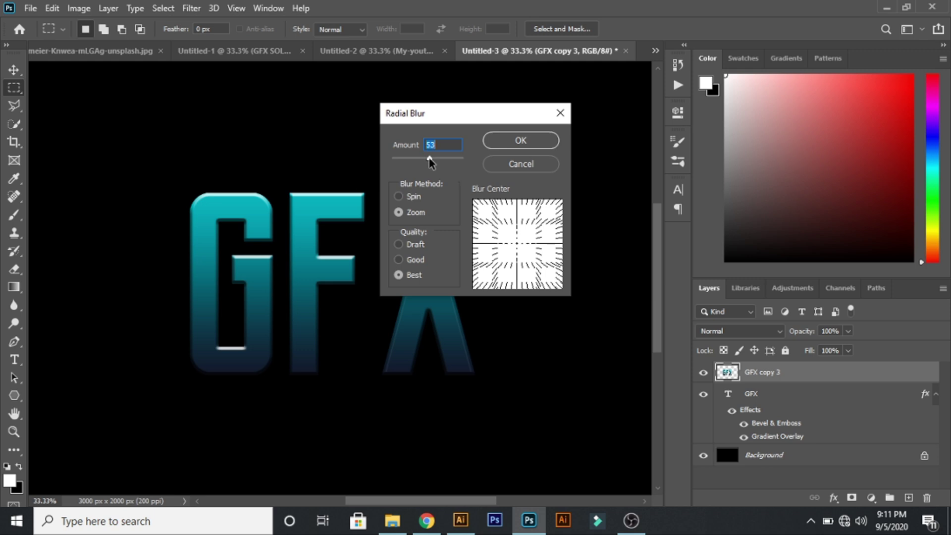
pyautogui.click(521, 141)
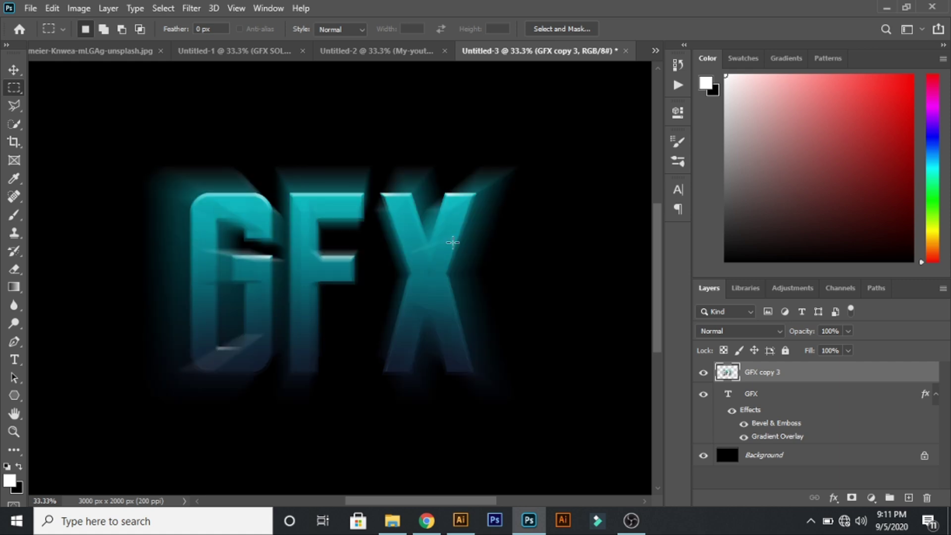
# - Set the blurred GFX copy to Linear Dodge (Add) and apply a second Radial Blur with amount 100, Zoom and Best quality
pyautogui.click(775, 329)
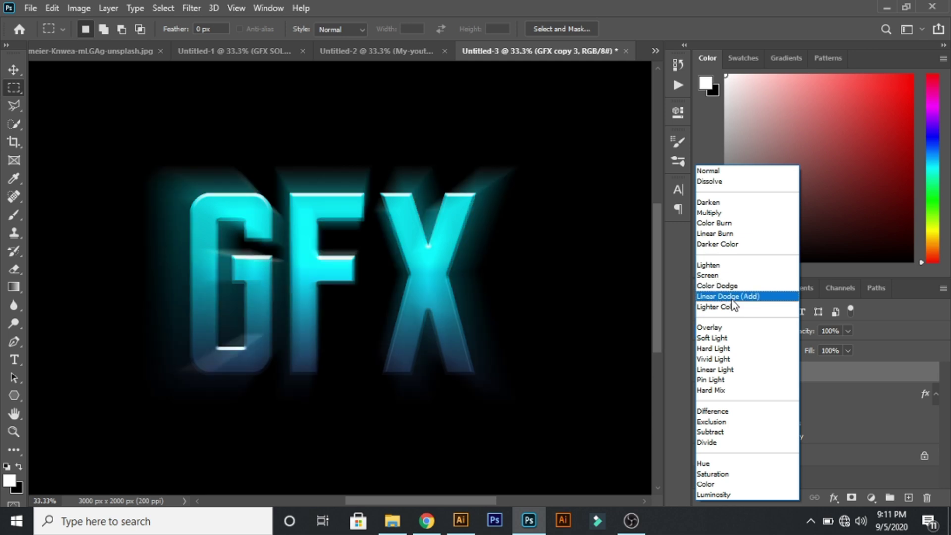
pyautogui.click(724, 296)
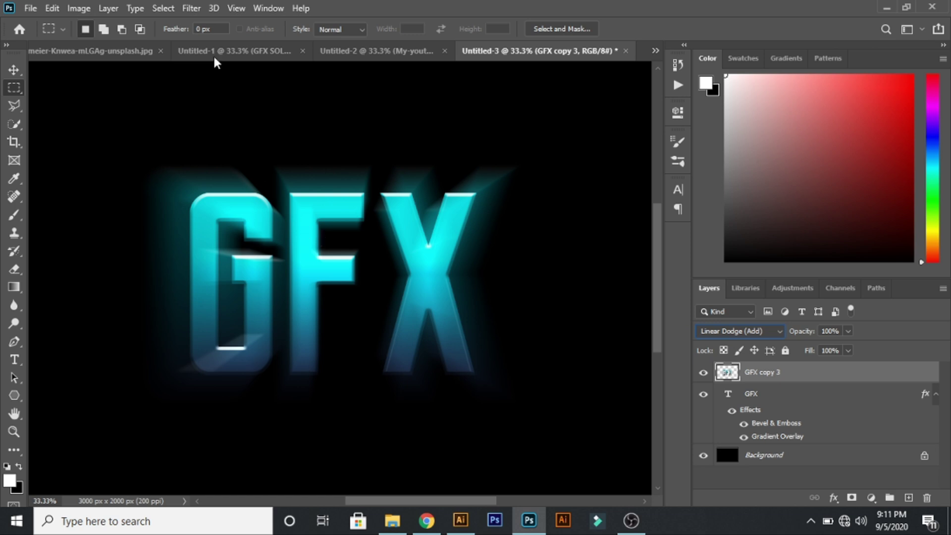
pyautogui.click(195, 12)
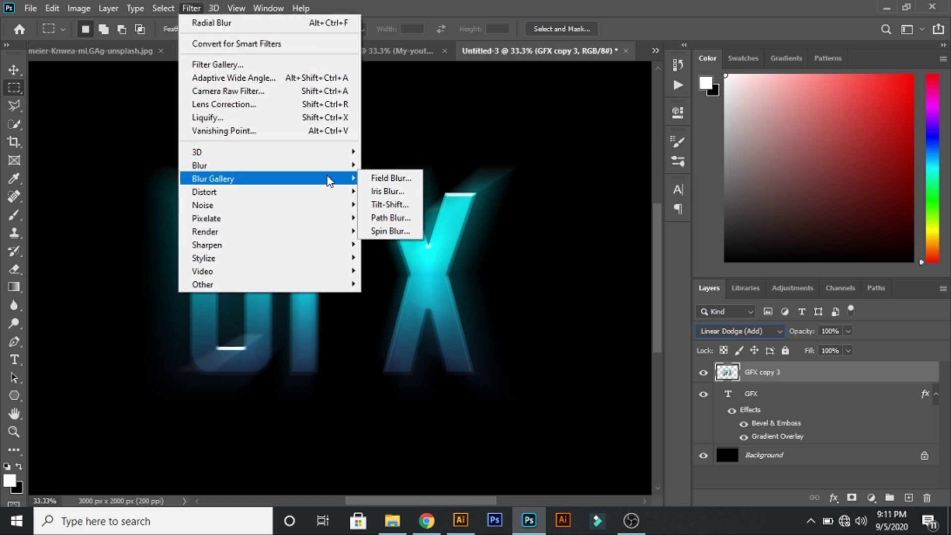
pyautogui.moveTo(328, 165)
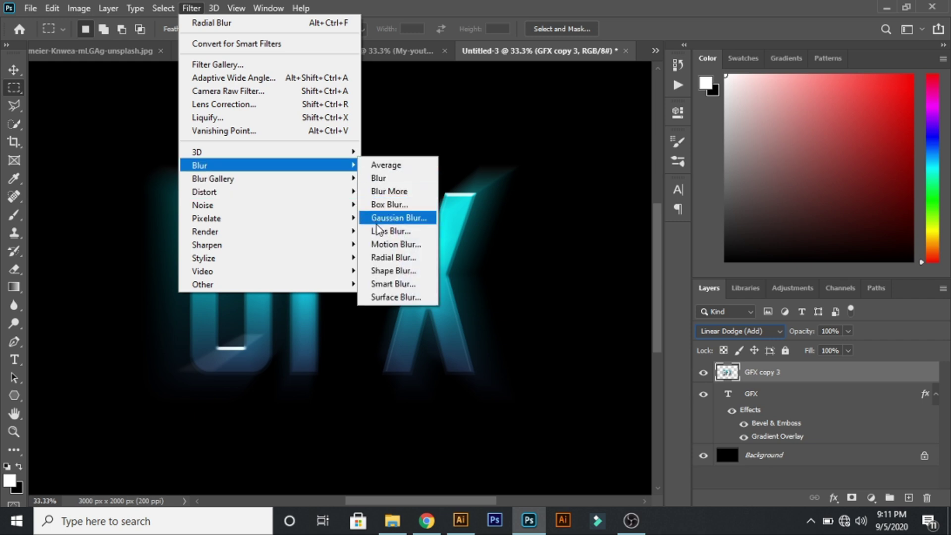
pyautogui.click(380, 257)
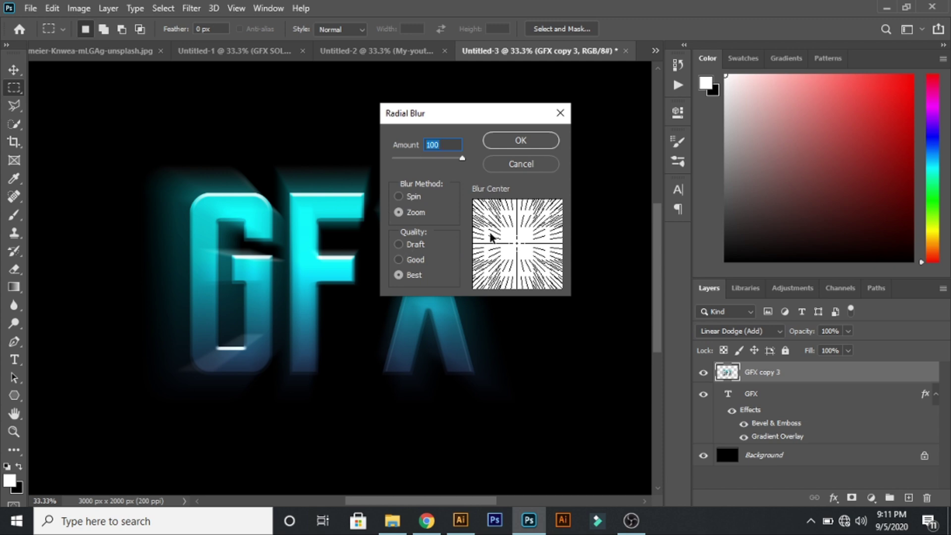
pyautogui.click(517, 144)
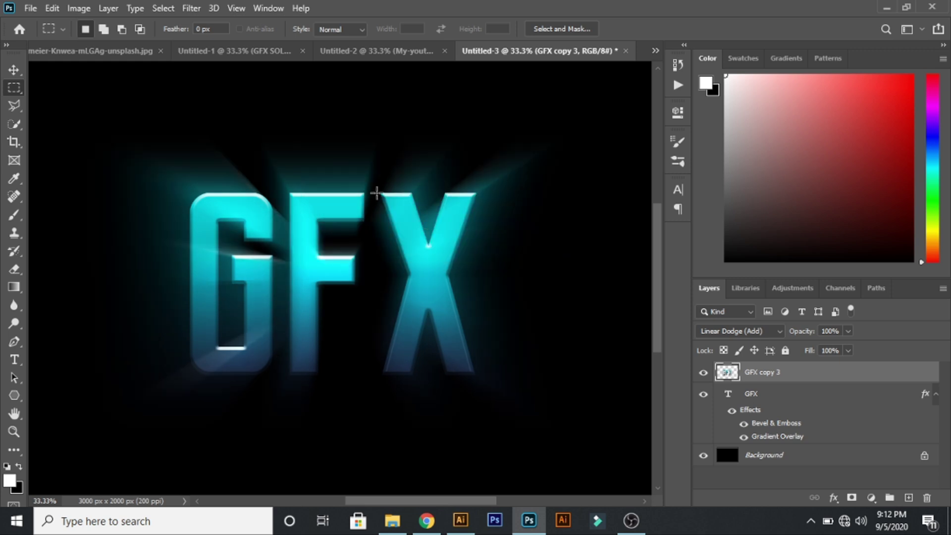
# - Place the starry night-sky Unsplash image from Downloads as a linked file, accepting the default Camera Raw settings
pyautogui.press('v')
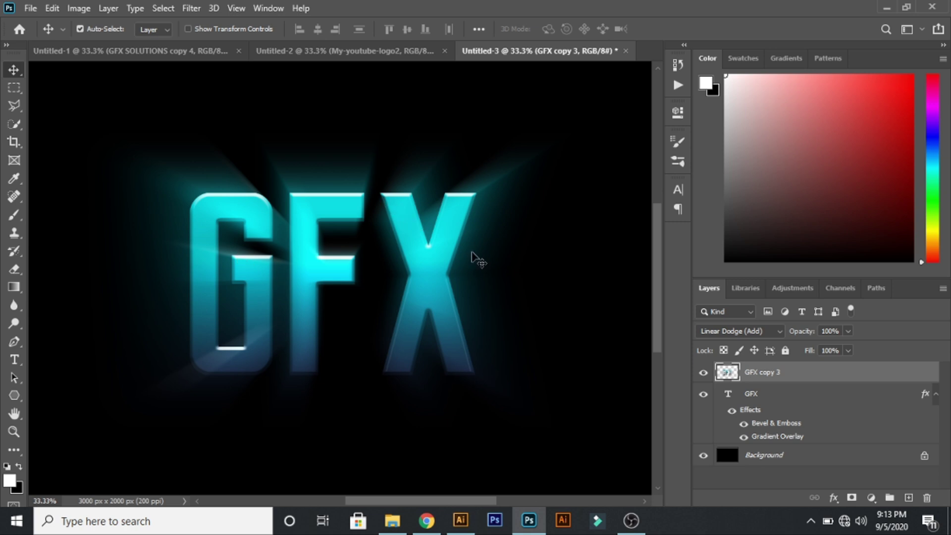
pyautogui.click(31, 7)
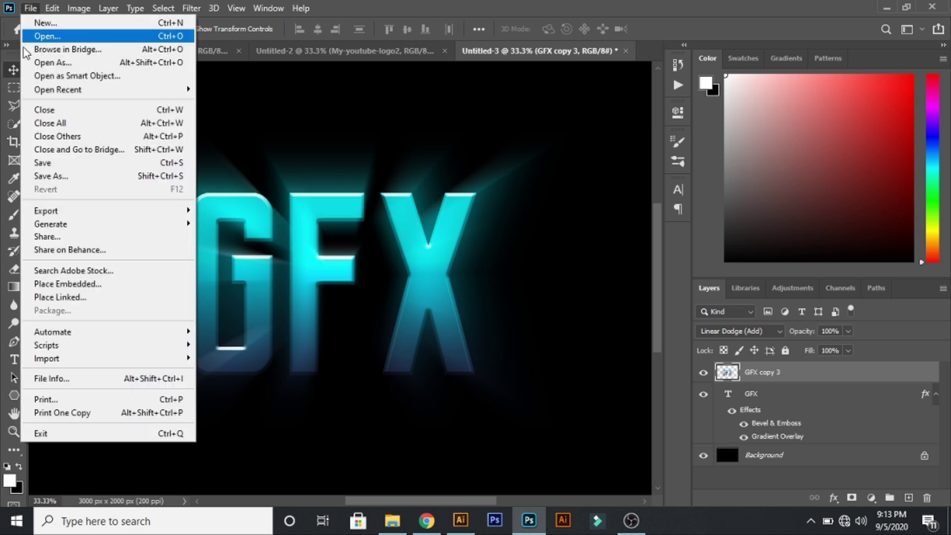
pyautogui.click(52, 297)
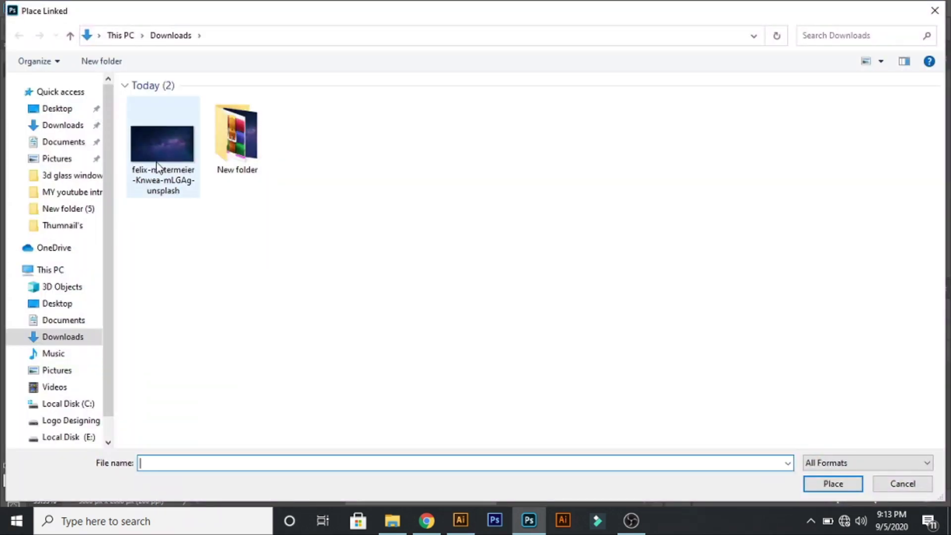
pyautogui.doubleClick(158, 166)
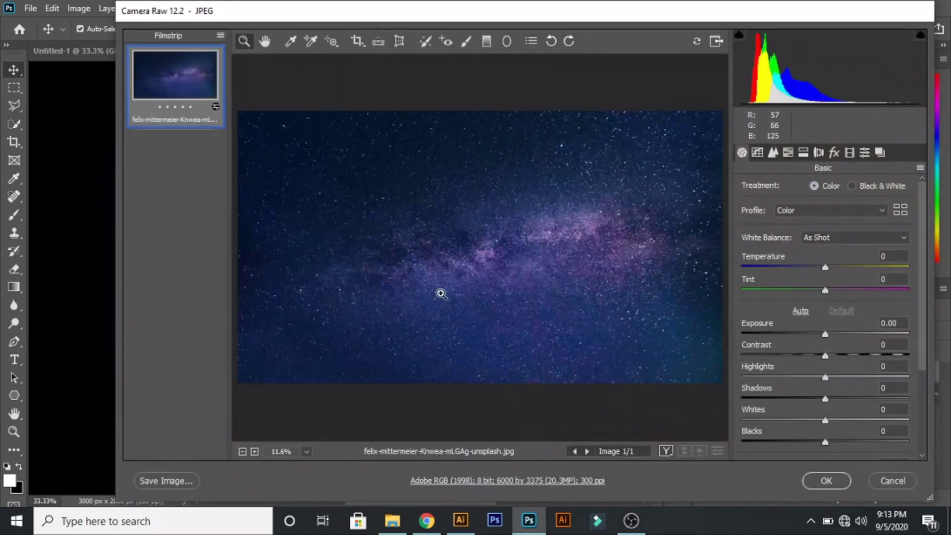
pyautogui.click(837, 485)
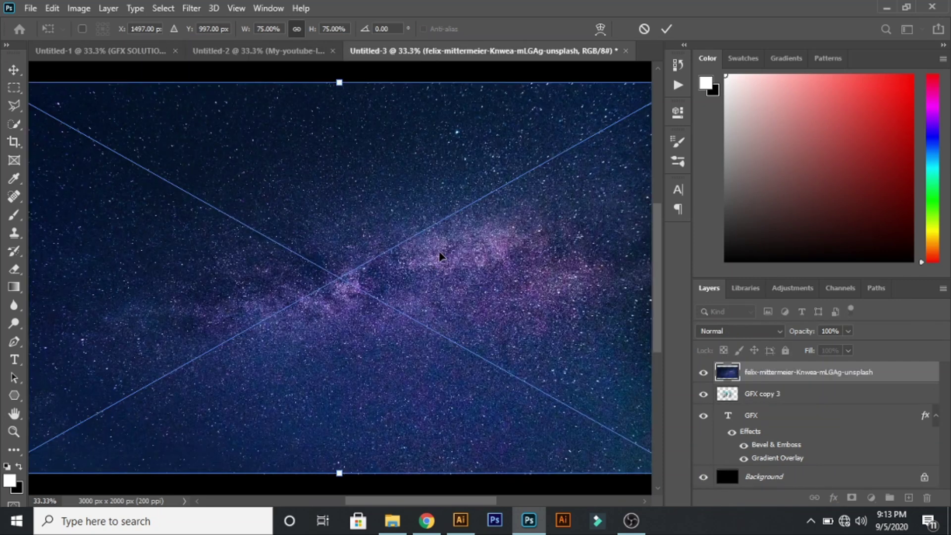
# - Scale the placed starry sky image to 98.61% so it covers the whole canvas, and commit the placement
pyautogui.hotkey('ctrl', '-')
pyautogui.hotkey('ctrl', '-')
pyautogui.hotkey('ctrl', '-')
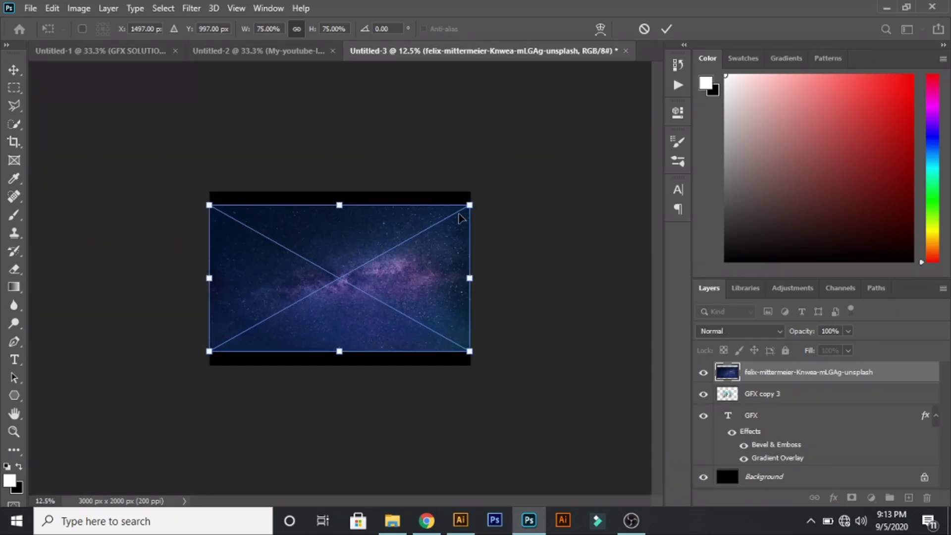
pyautogui.moveTo(466, 207); pyautogui.dragTo(510, 183)
pyautogui.moveTo(209, 351); pyautogui.dragTo(182, 398)
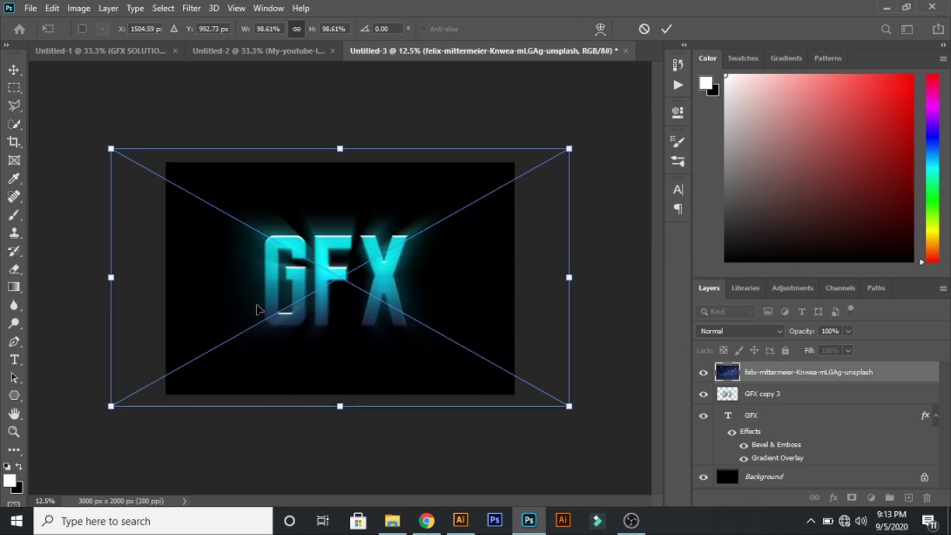
pyautogui.hotkey('ctrl', '+')
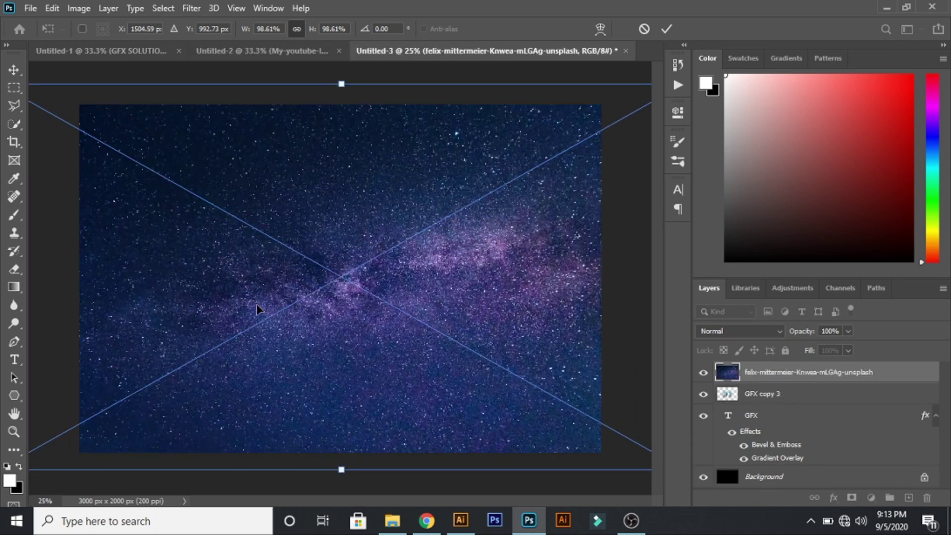
pyautogui.click(667, 28)
# - Move the starry sky layer below the GFX text layer, just above the Background, and reduce its opacity to 14%
pyautogui.hotkey('shift', 'alt', 'a')
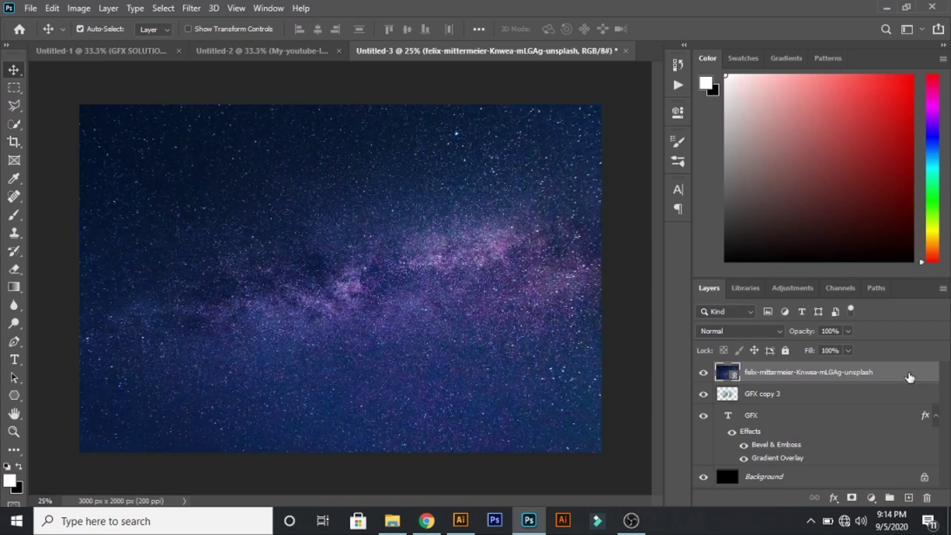
pyautogui.moveTo(910, 377); pyautogui.dragTo(914, 454)
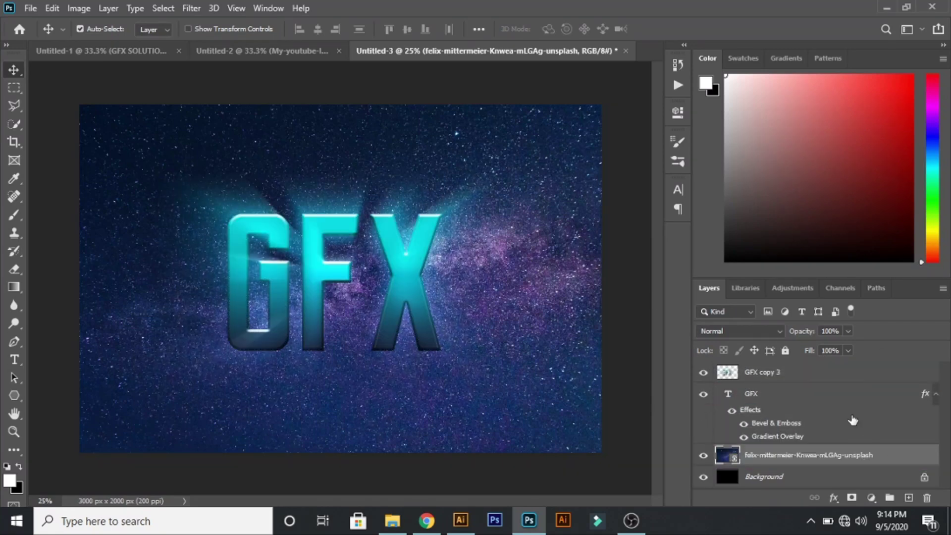
pyautogui.click(848, 351)
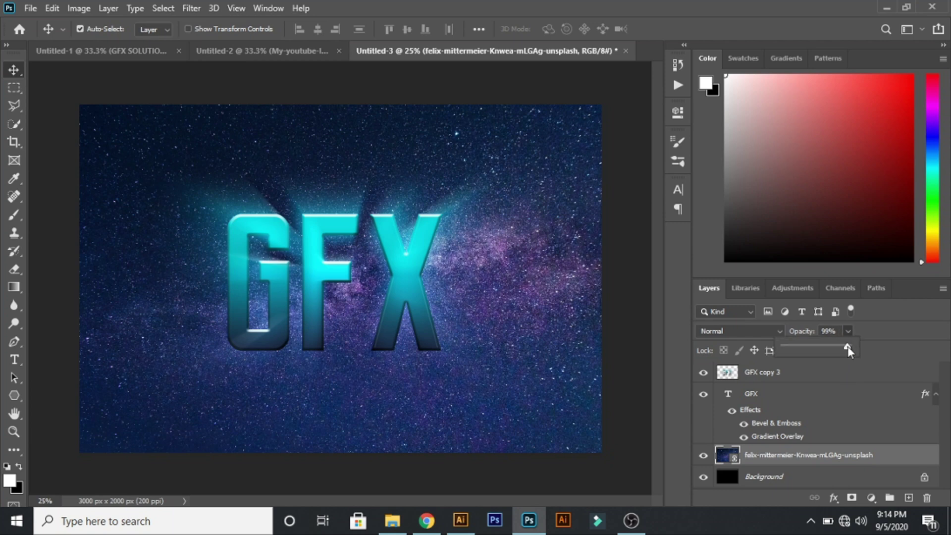
pyautogui.moveTo(796, 352); pyautogui.dragTo(793, 352)
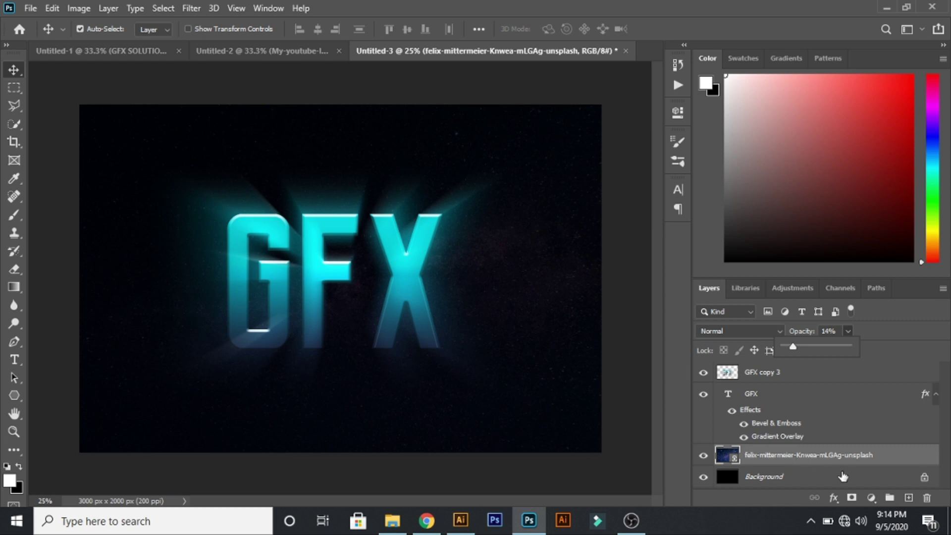
# - Add a Levels adjustment clipped to the starry sky layer, raising the black input past 92 with midtones at 0.43, and compare before and after
pyautogui.click(872, 497)
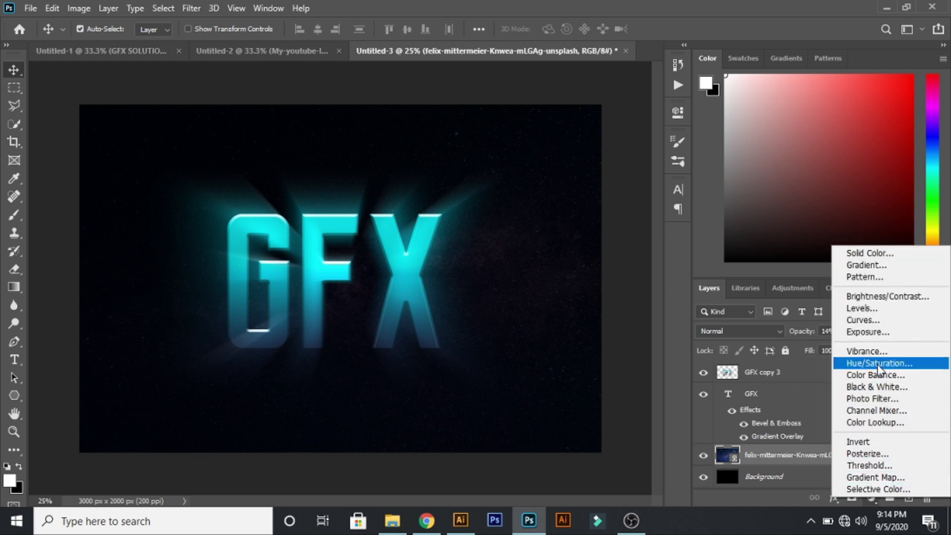
pyautogui.click(870, 310)
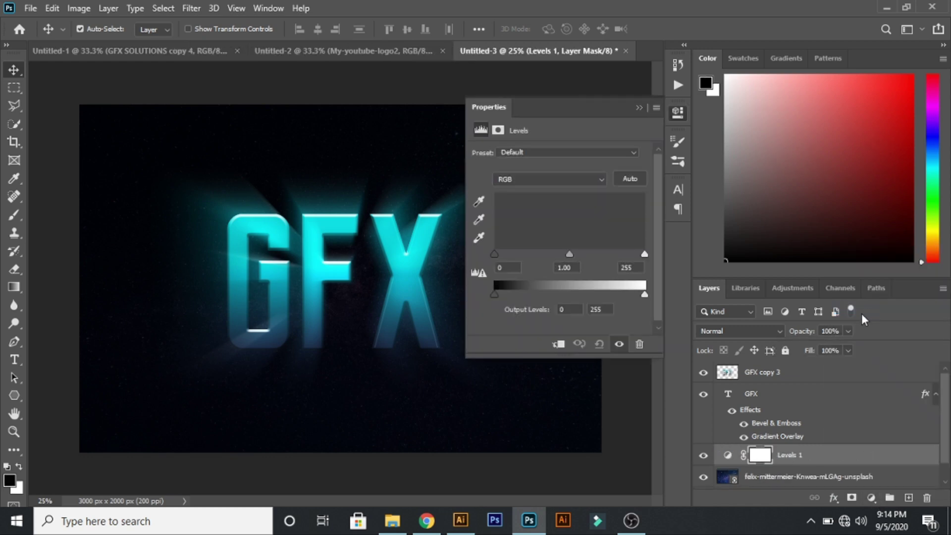
pyautogui.click(559, 345)
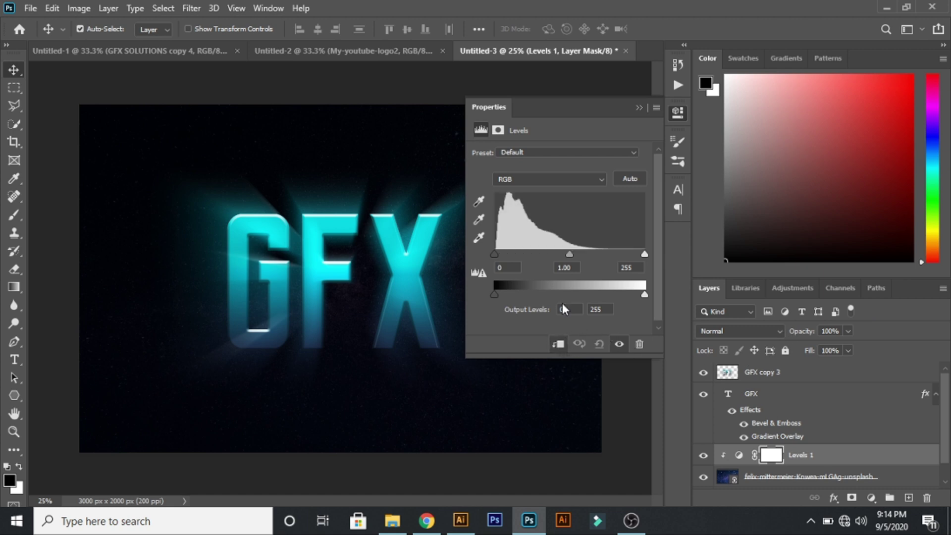
pyautogui.moveTo(492, 253); pyautogui.dragTo(620, 257)
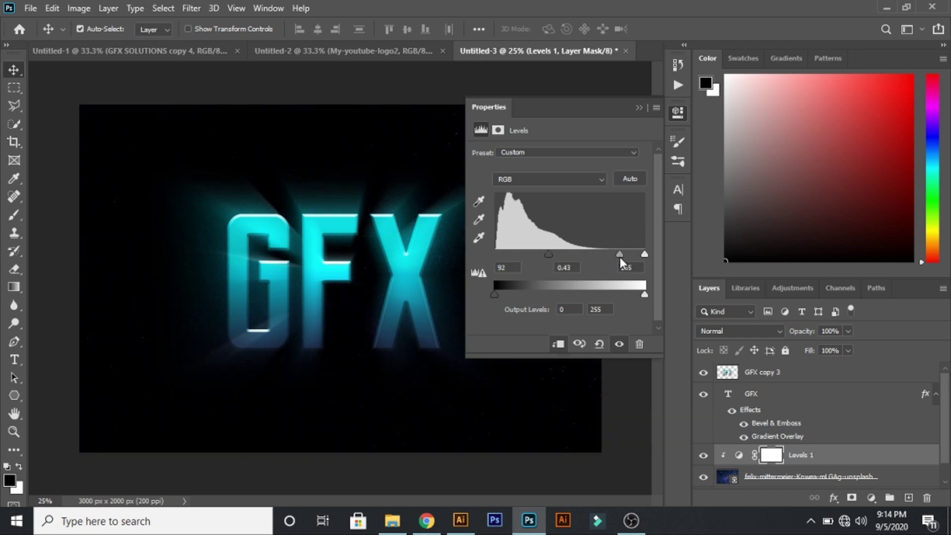
pyautogui.moveTo(549, 257); pyautogui.dragTo(556, 255)
pyautogui.click(639, 108)
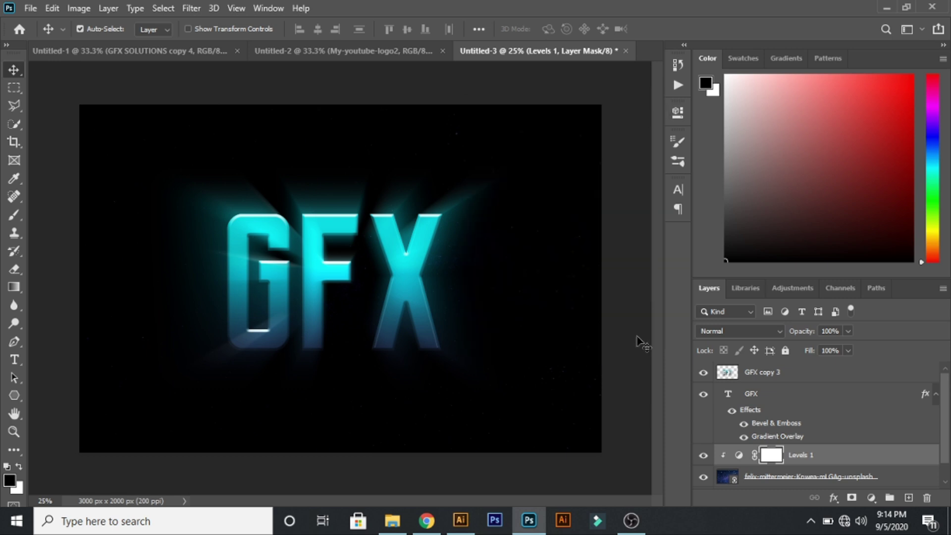
pyautogui.click(704, 455)
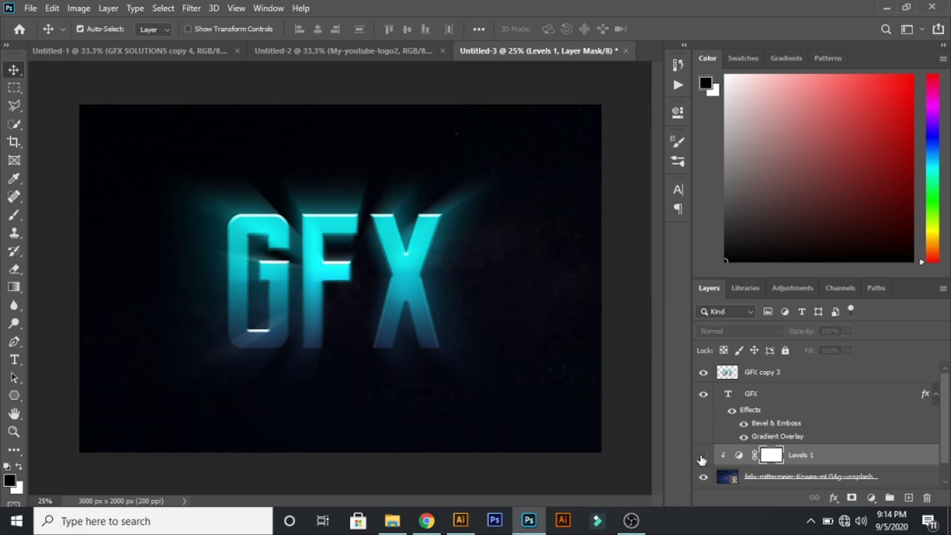
pyautogui.click(701, 456)
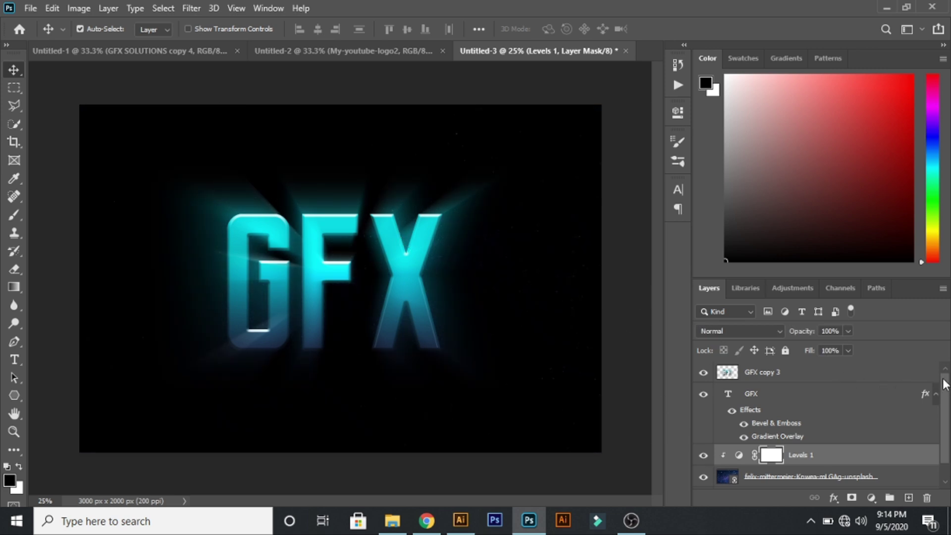
# - Duplicate the GFX copy 3 light-ray layer to intensify the glow, and toggle the duplicate's visibility to compare, leaving it shown
pyautogui.click(869, 379)
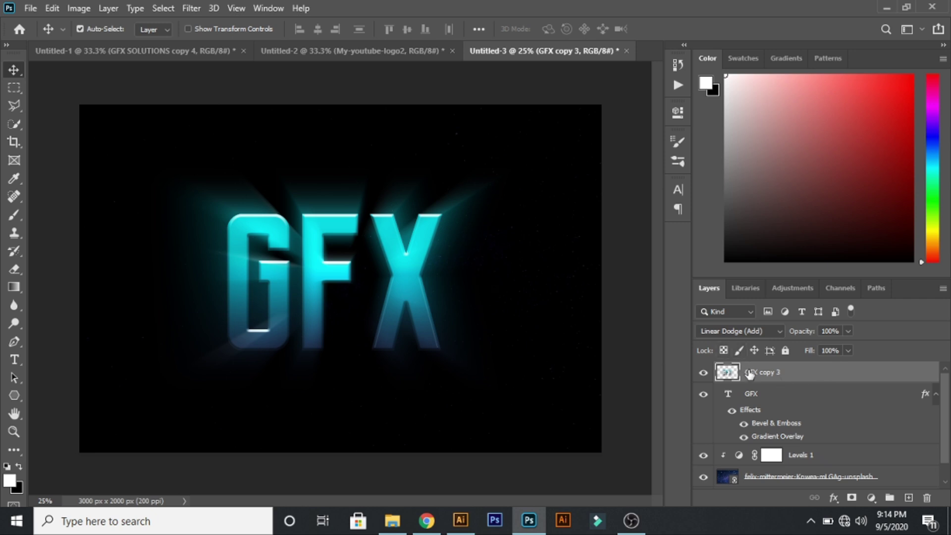
pyautogui.hotkey('ctrl', 'j')
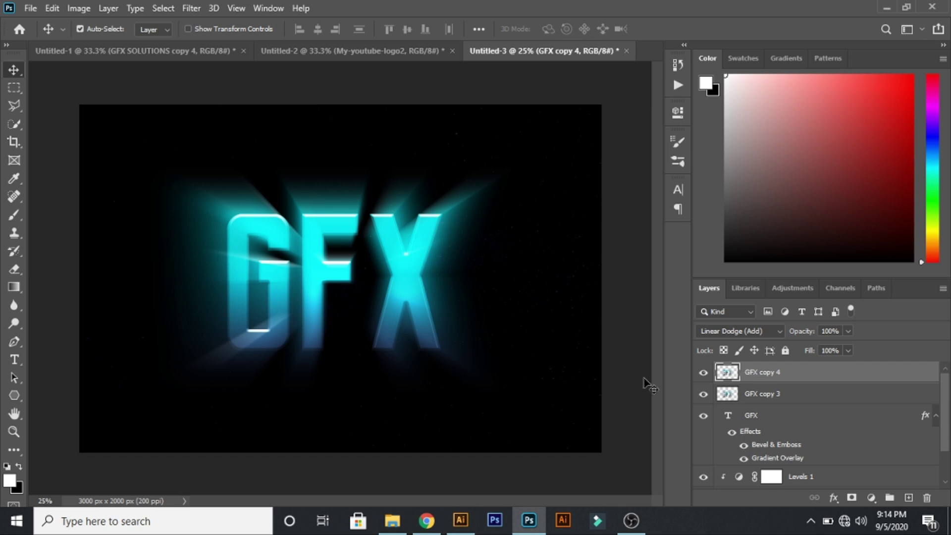
pyautogui.click(701, 374)
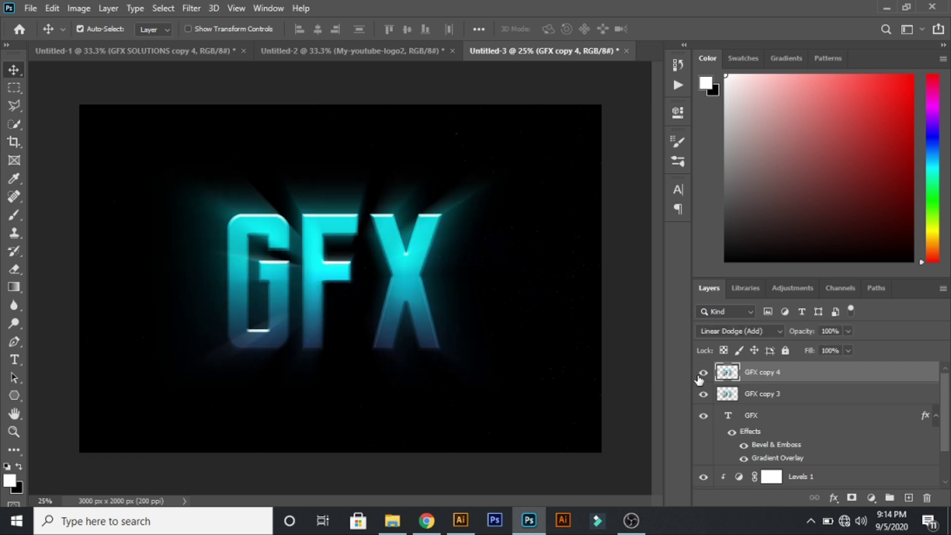
pyautogui.click(702, 375)
pyautogui.click(701, 375)
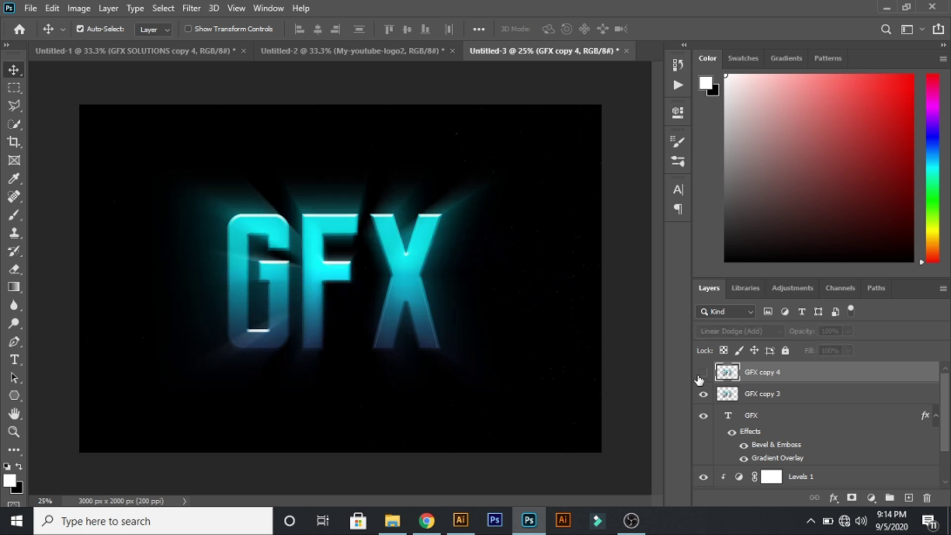
pyautogui.click(702, 372)
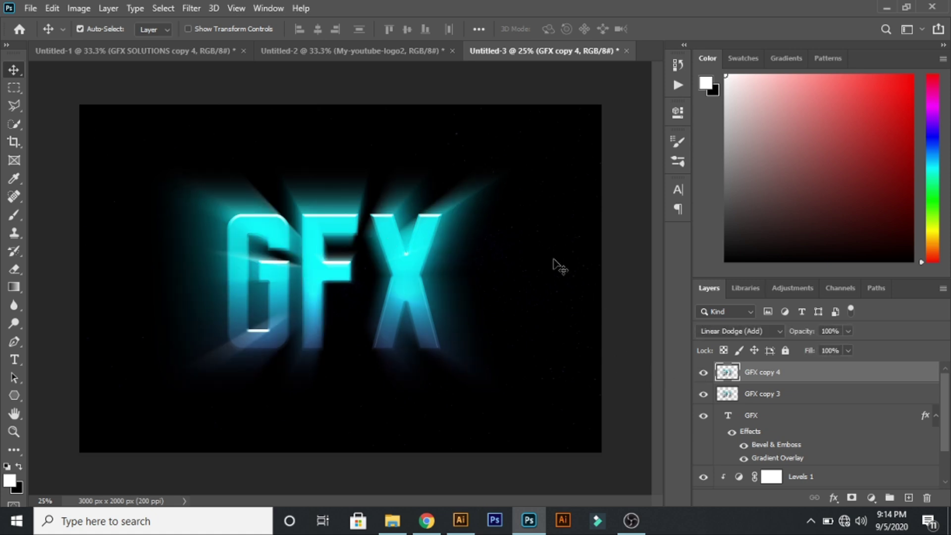